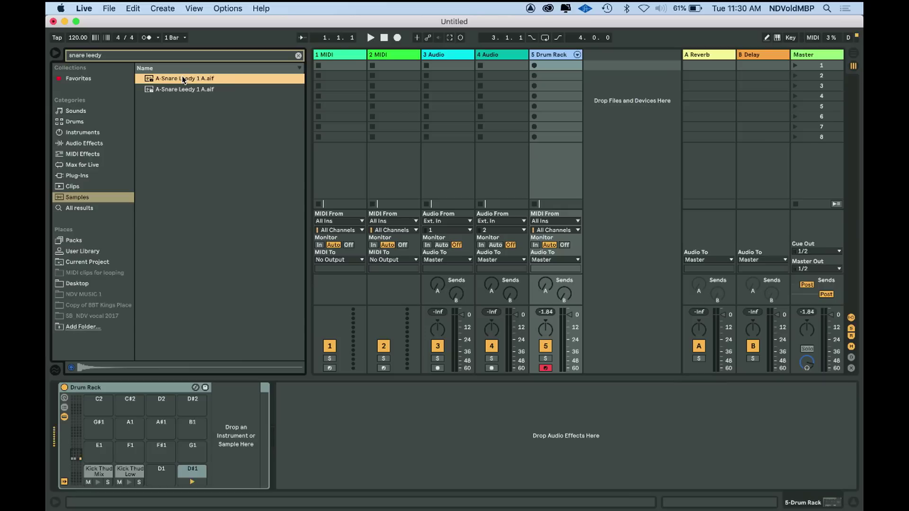
- Load the A-Snare Leedy 1 A.aif sample onto the Drum Rack's D#1 pad
{"action": "left_click_drag", "start_coordinate": [198, 220], "coordinate": [190, 473]}
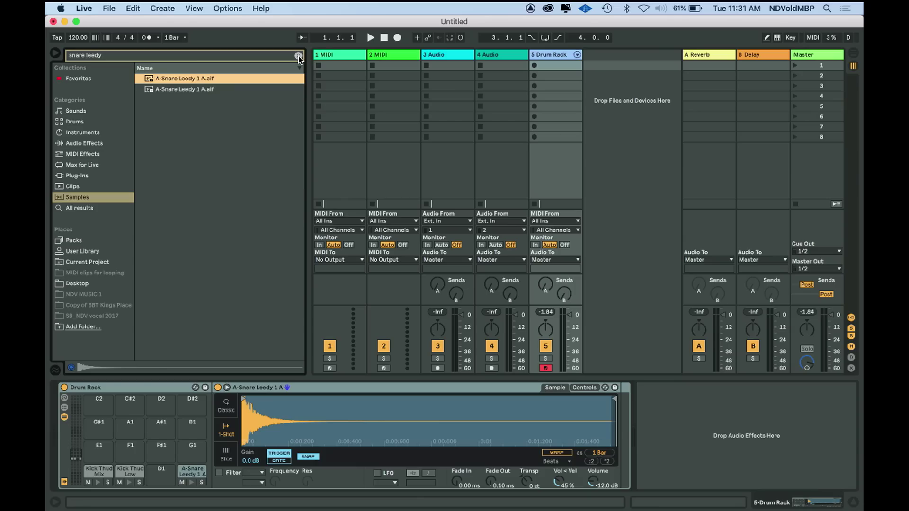
- Search the samples for "hi hat chirp" and load Hihat Chirp Hat Closed.wav onto pad F#1 and Hihat Chirp Hat Open.wav onto pad G#1
{"action": "left_click", "coordinate": [299, 56]}
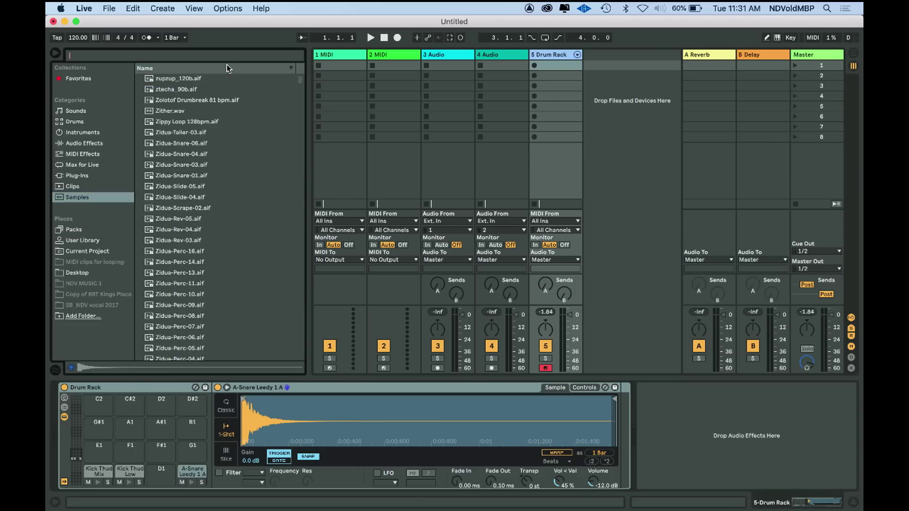
{"action": "type", "text": "hi"}
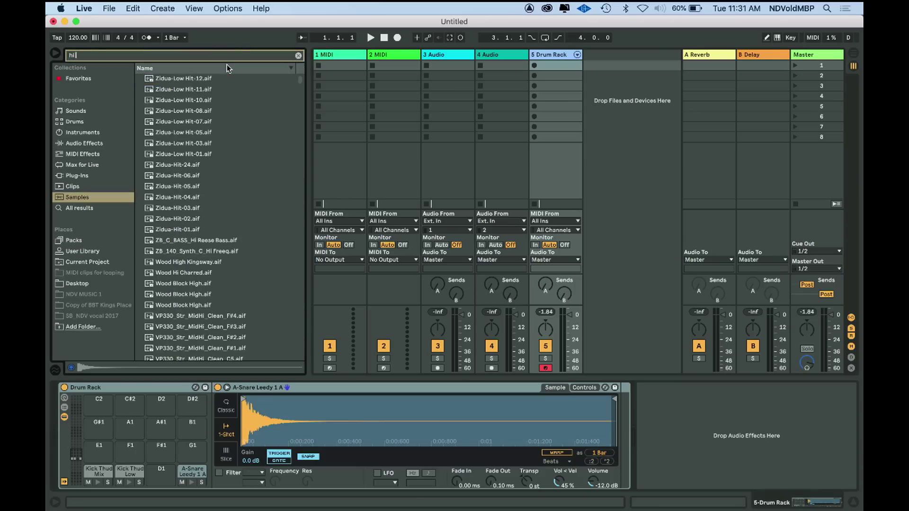
{"action": "type", "text": " hat chirp"}
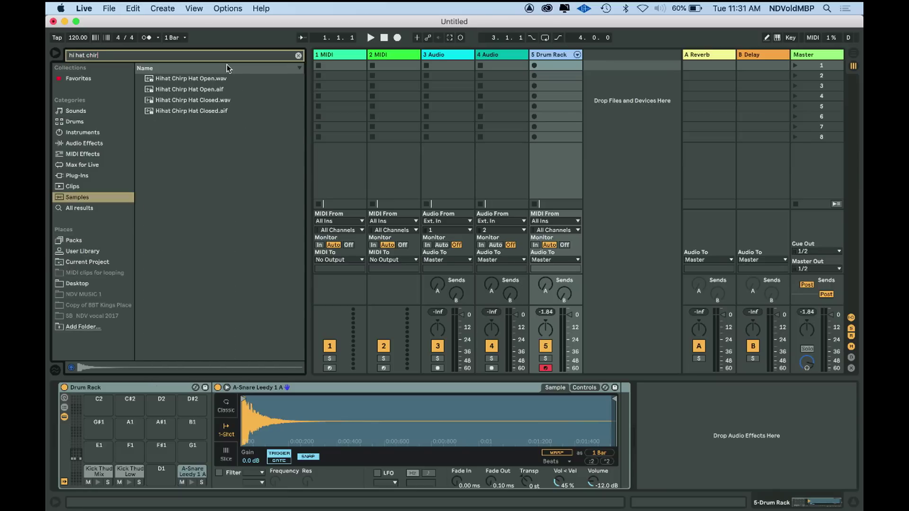
{"action": "left_click", "coordinate": [184, 100]}
{"action": "left_click_drag", "start_coordinate": [162, 407], "coordinate": [161, 468]}
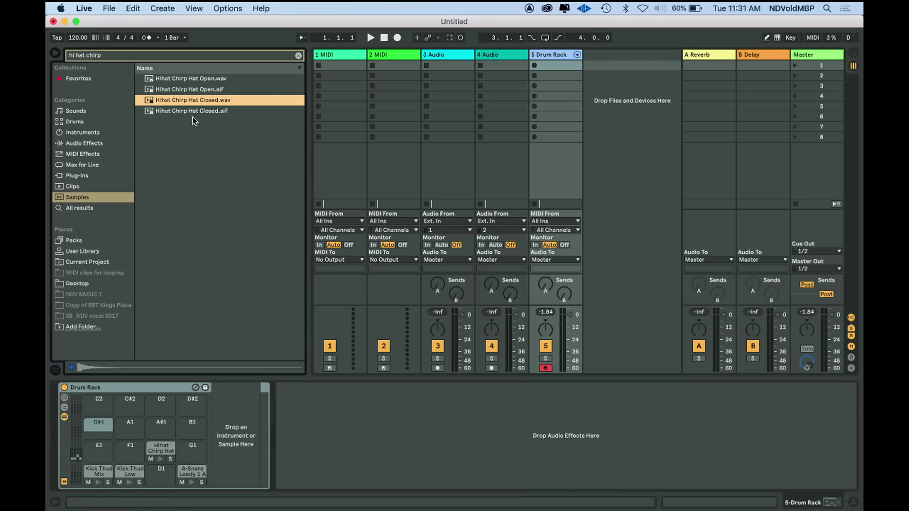
{"action": "left_click", "coordinate": [191, 78]}
{"action": "left_click_drag", "start_coordinate": [149, 270], "coordinate": [101, 428]}
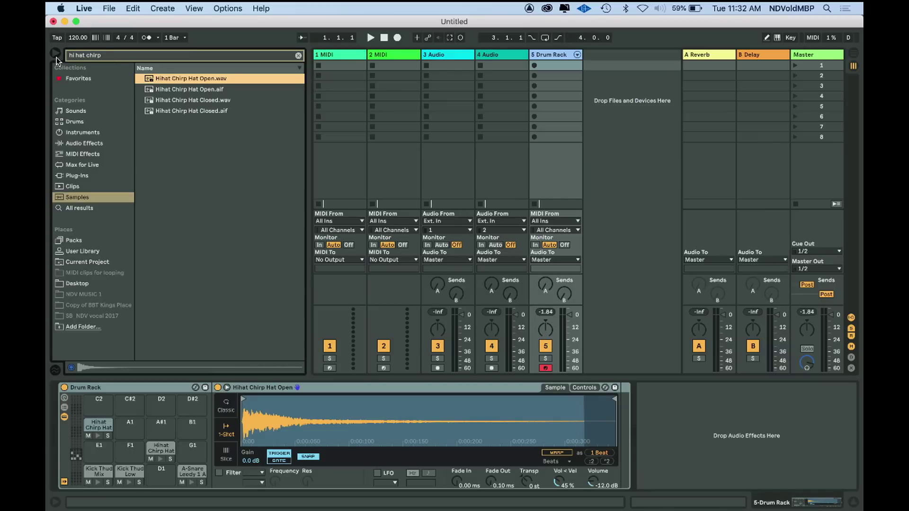
- Hide the browser and delete the two empty audio tracks and two empty MIDI tracks, keeping only the Drum Rack track
{"action": "left_click", "coordinate": [56, 57]}
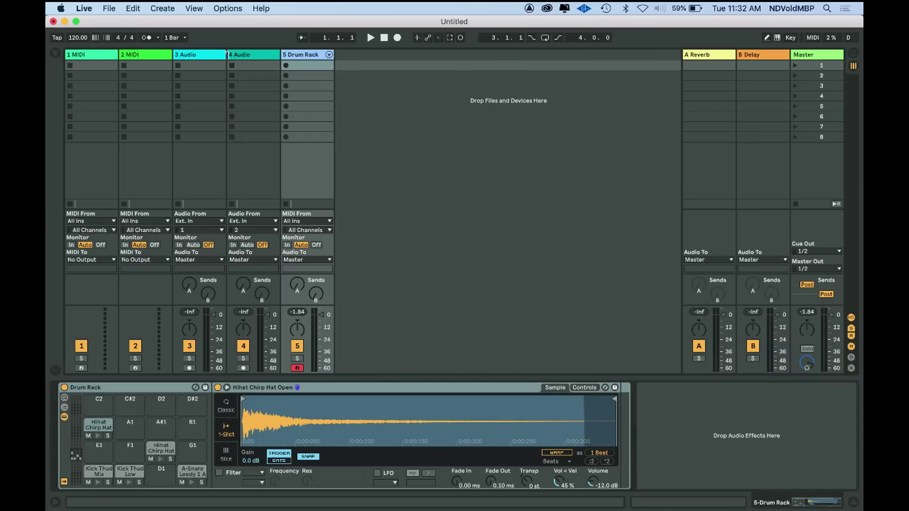
{"action": "left_click", "coordinate": [93, 55]}
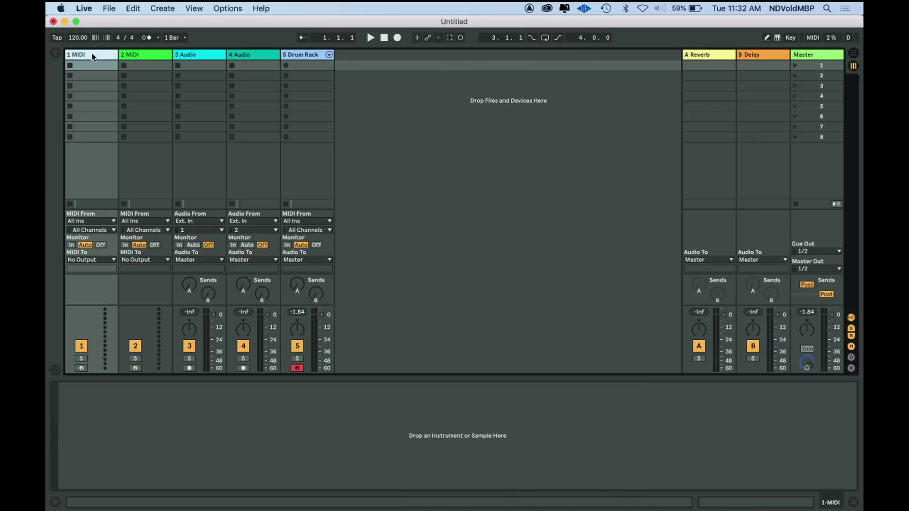
{"action": "left_click", "coordinate": [146, 56]}
{"action": "left_click", "coordinate": [192, 58]}
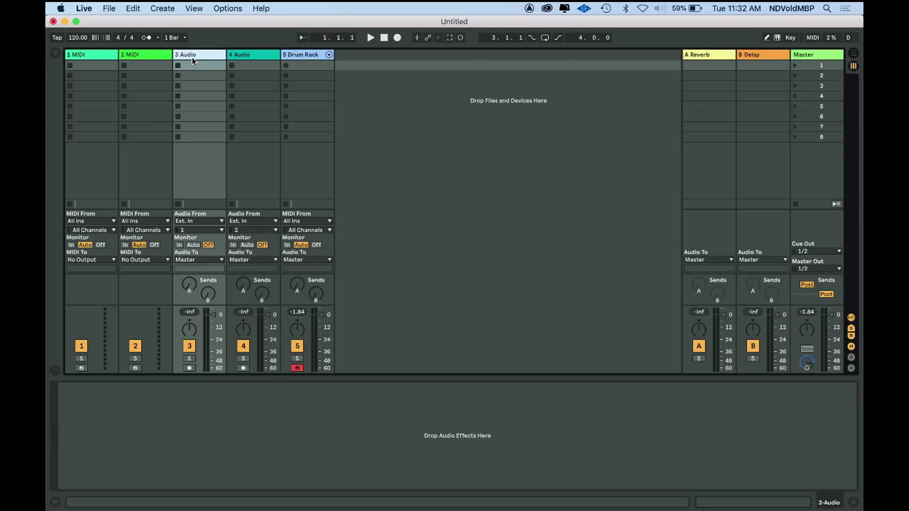
{"action": "left_click", "coordinate": [247, 55]}
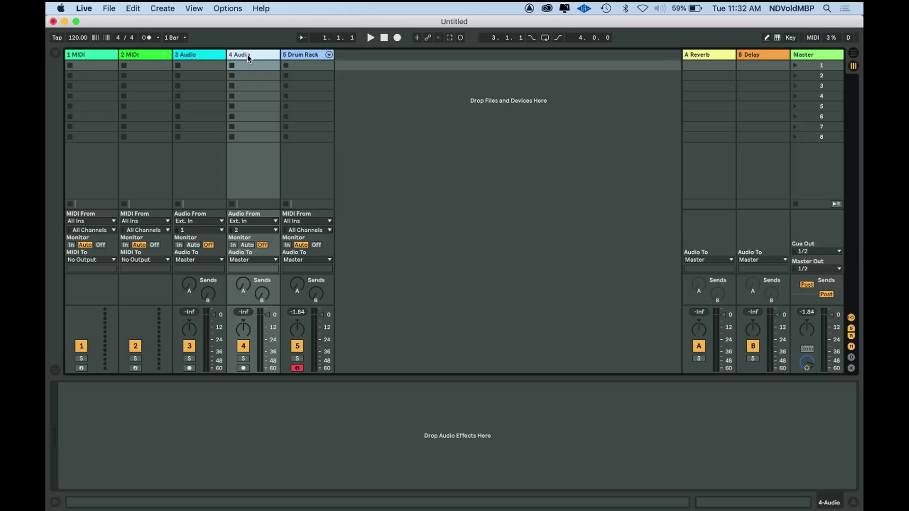
{"action": "key", "text": "Delete"}
{"action": "left_click", "coordinate": [208, 54]}
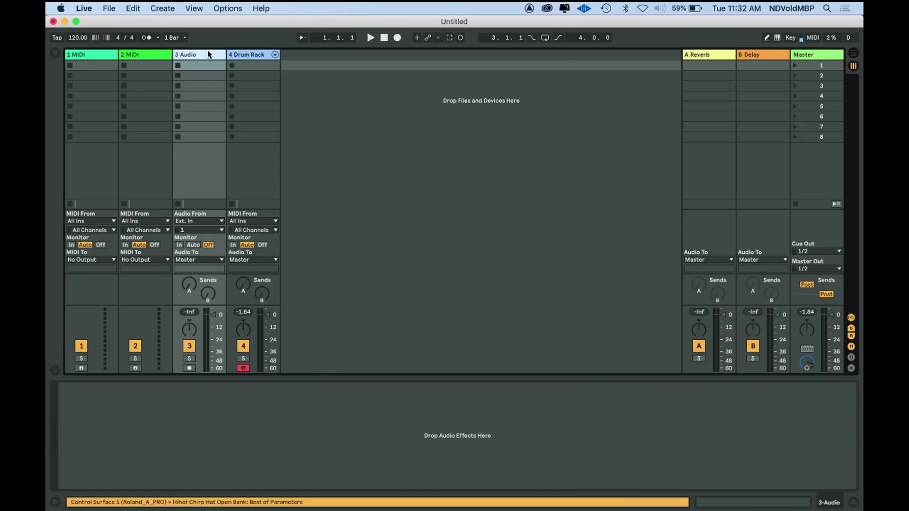
{"action": "key", "text": "Delete"}
{"action": "left_click", "coordinate": [155, 55]}
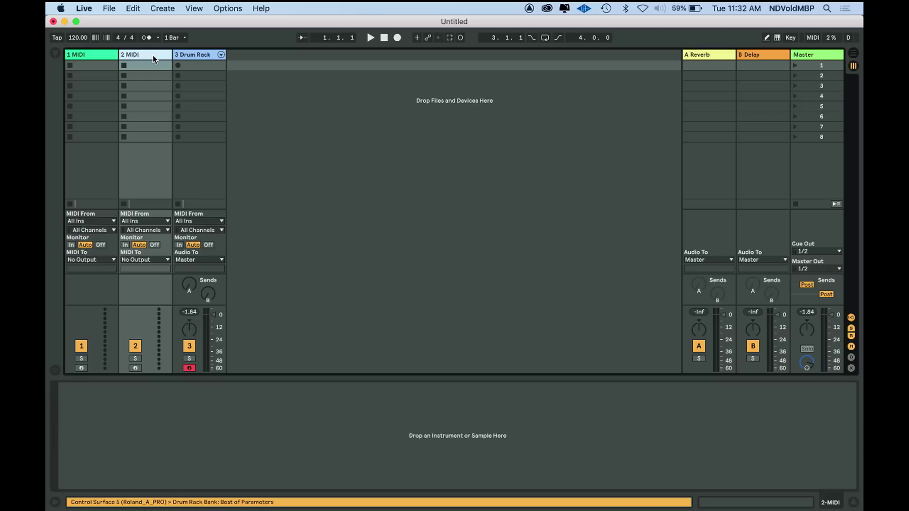
{"action": "key", "text": "Delete"}
{"action": "left_click", "coordinate": [93, 56]}
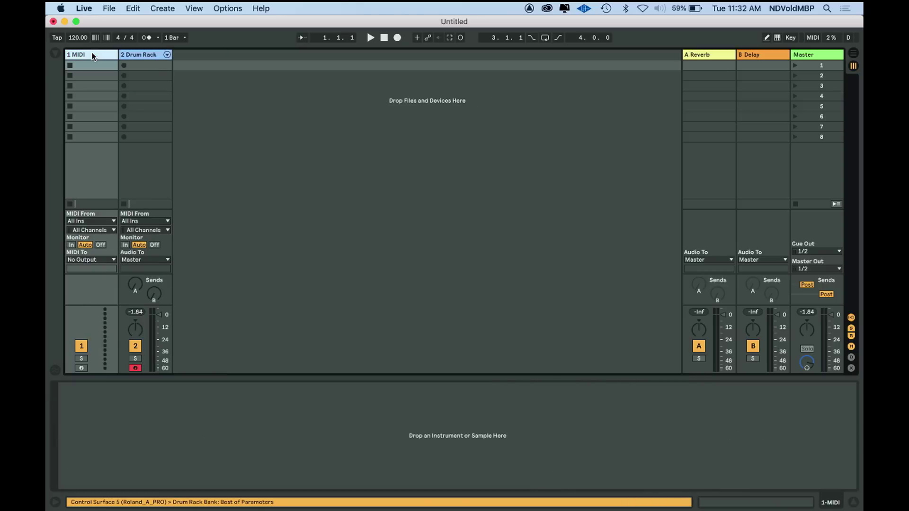
{"action": "key", "text": "Delete"}
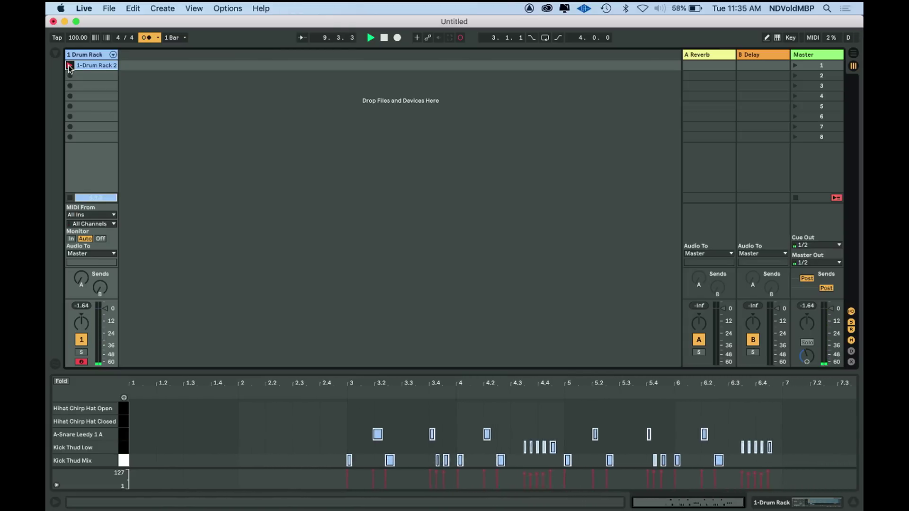
- End the recording of the first Drum Rack clip and enlarge its note editor
{"action": "left_click", "coordinate": [69, 66]}
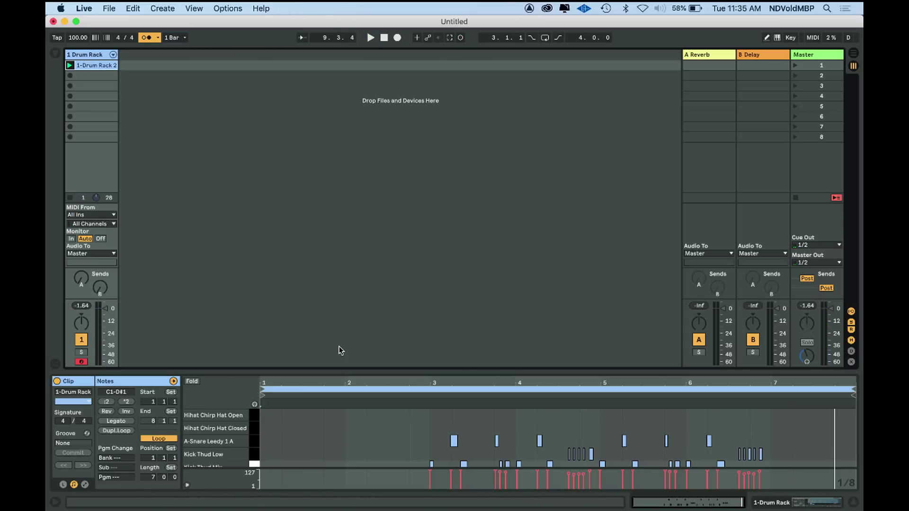
{"action": "left_click_drag", "start_coordinate": [349, 373], "coordinate": [341, 244]}
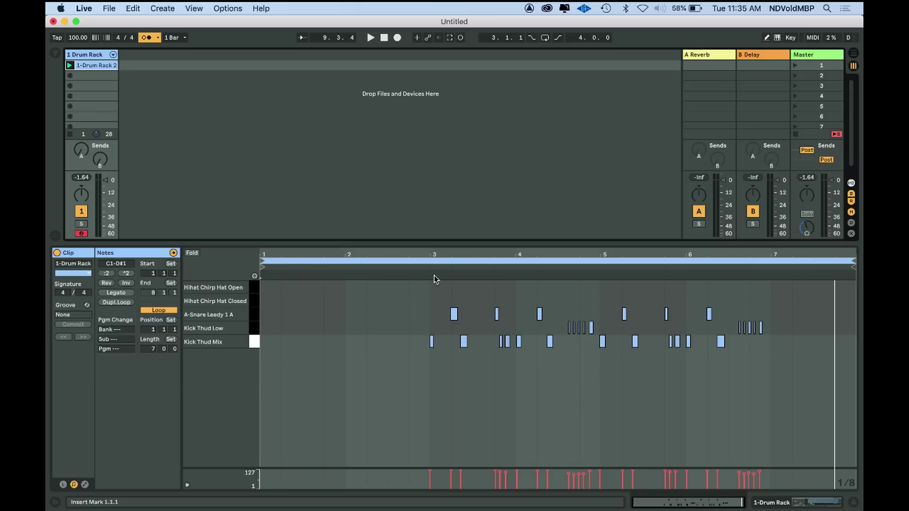
- Trim the drum clip and its loop to the four played bars, starting at 3.1.1 and ending at 7.1.1
{"action": "key", "text": "space"}
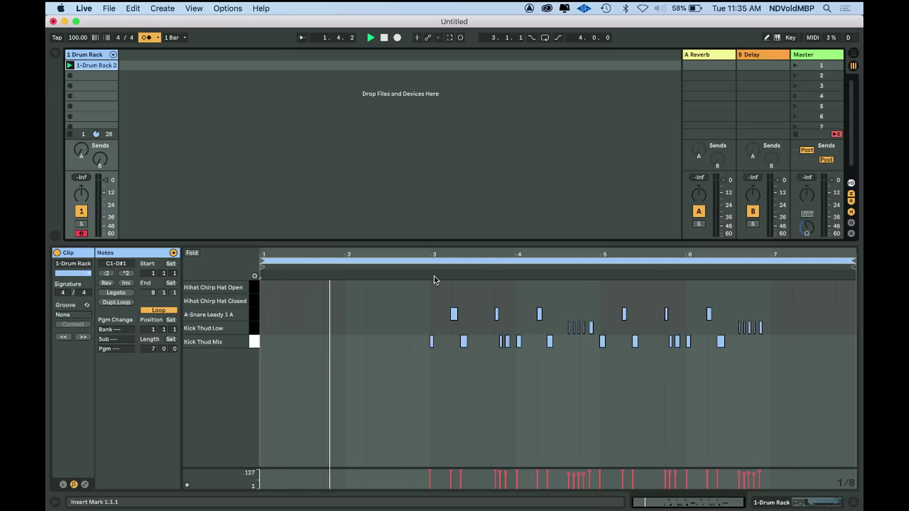
{"action": "key", "text": "space"}
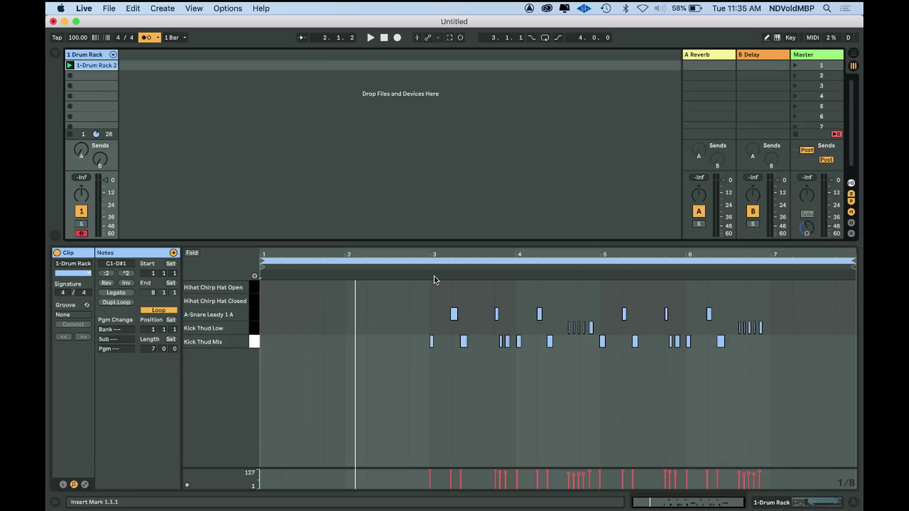
{"action": "left_click", "coordinate": [343, 261]}
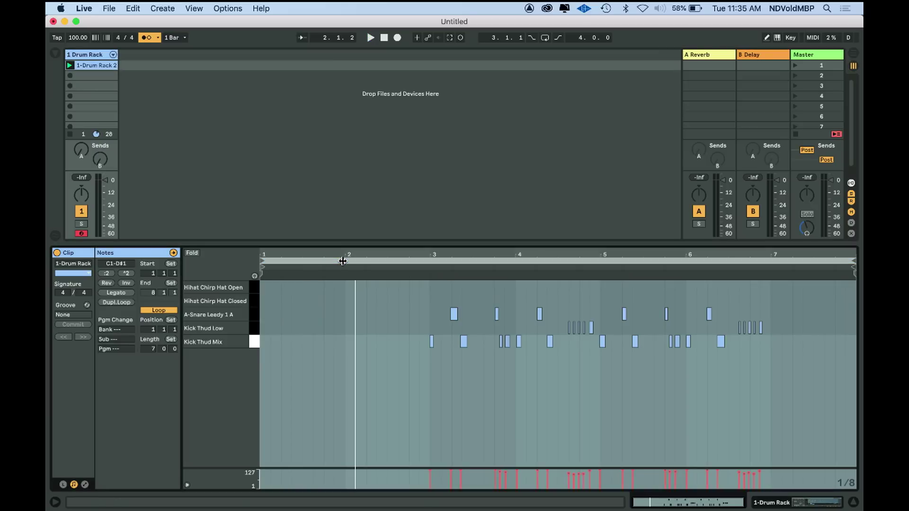
{"action": "left_click", "coordinate": [335, 361]}
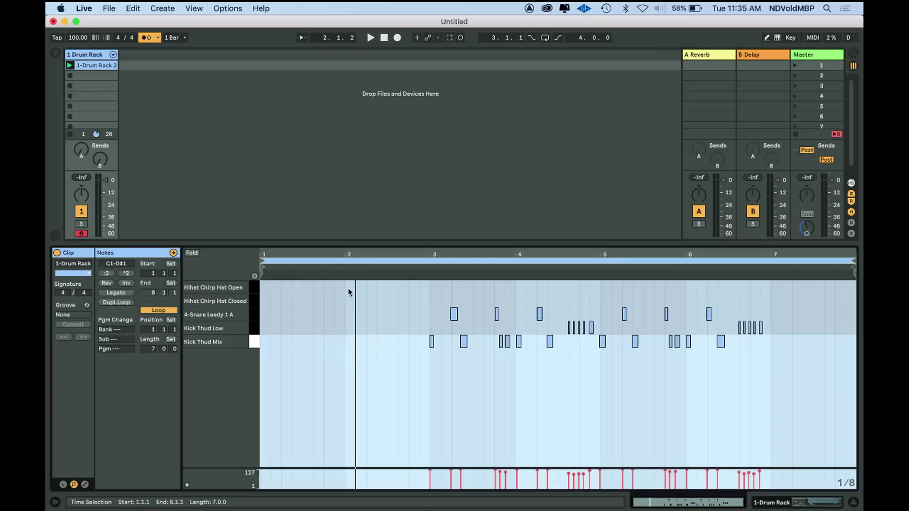
{"action": "mouse_move", "coordinate": [263, 262]}
{"action": "left_mouse_down"}
{"action": "mouse_move", "coordinate": [355, 272]}
{"action": "mouse_move", "coordinate": [430, 265]}
{"action": "mouse_move", "coordinate": [389, 268]}
{"action": "left_mouse_up"}
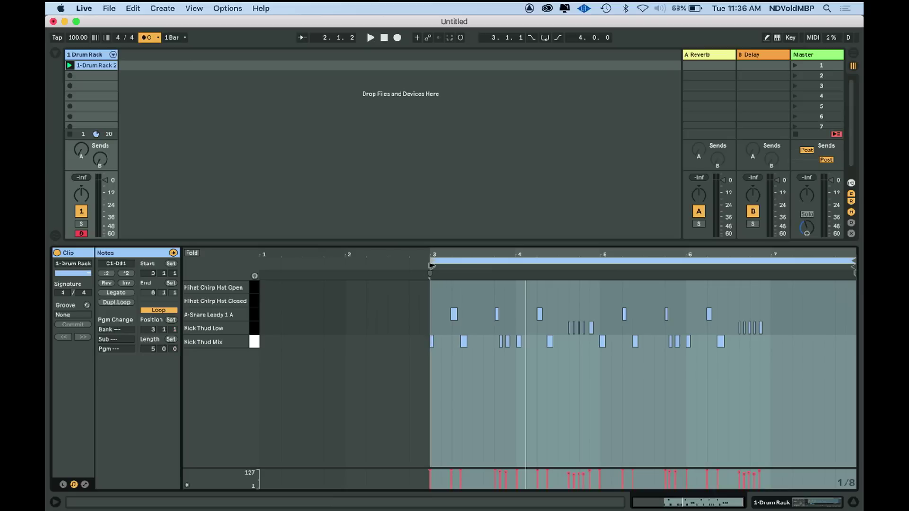
{"action": "left_click", "coordinate": [385, 38]}
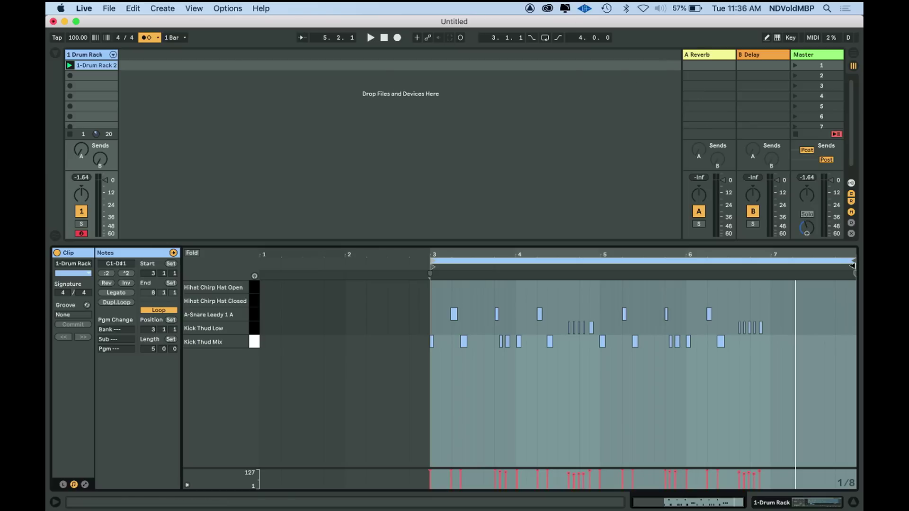
{"action": "left_click_drag", "start_coordinate": [849, 264], "coordinate": [775, 275]}
{"action": "key", "text": "space"}
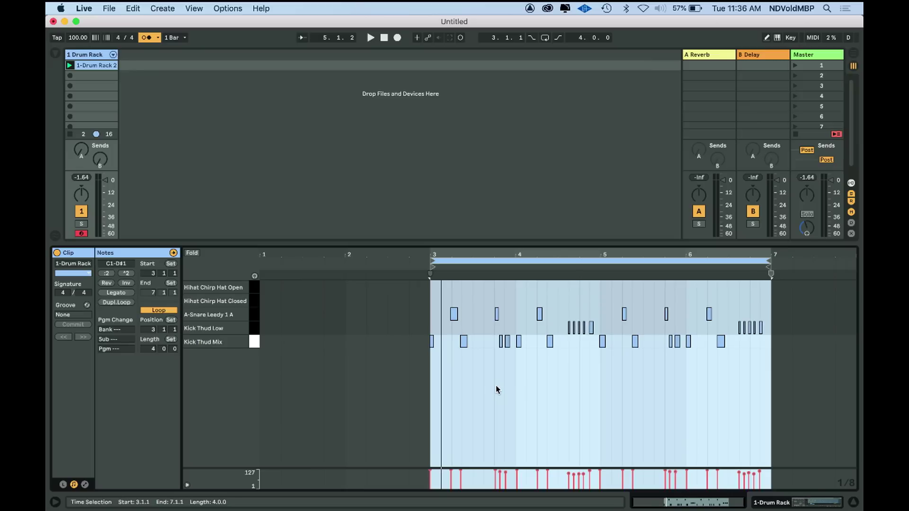
- Quantize all the kick and snare notes in the drum clip
{"action": "key", "text": "super+a"}
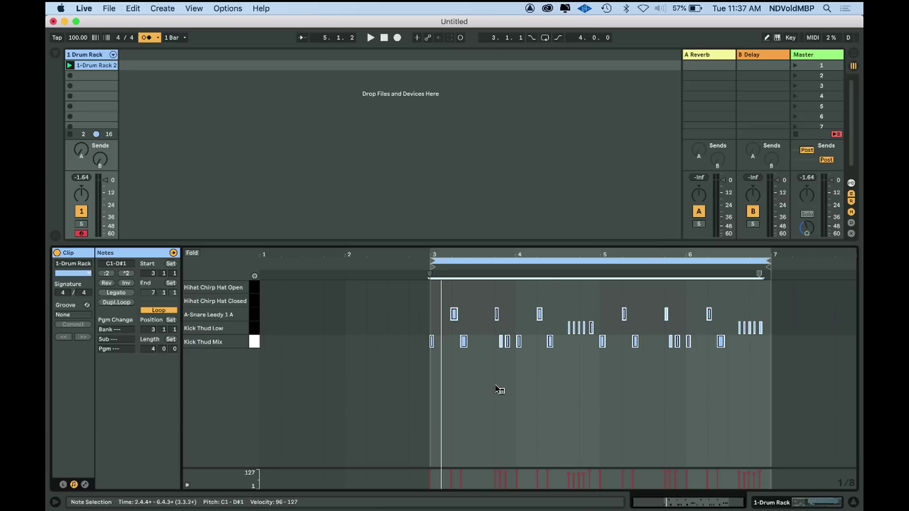
{"action": "right_click", "coordinate": [497, 388]}
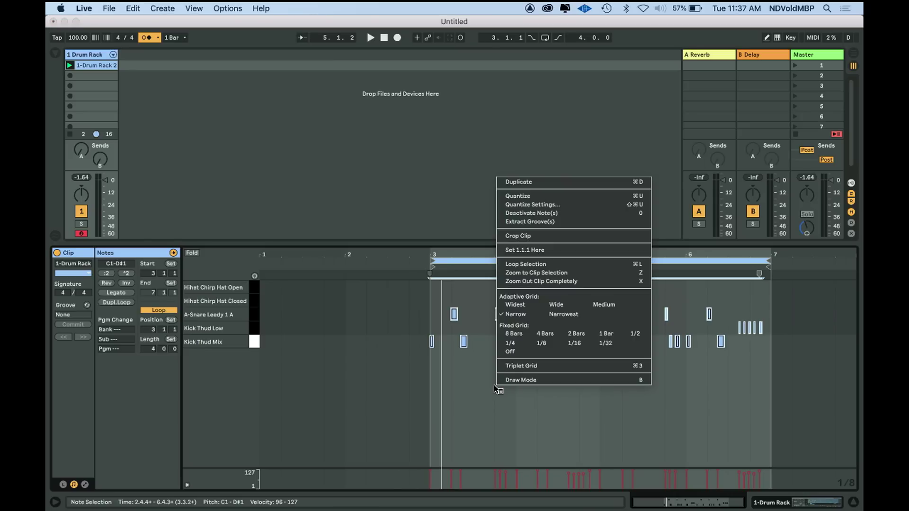
{"action": "left_click", "coordinate": [545, 195]}
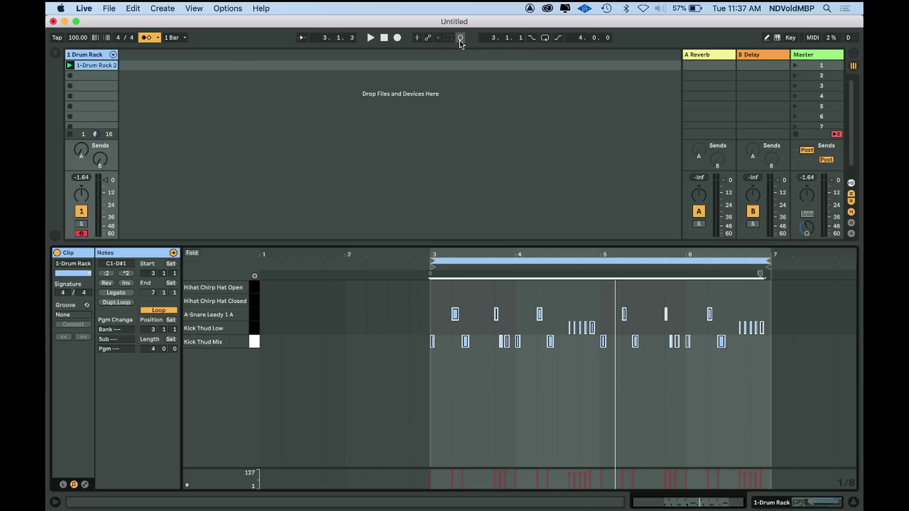
- Overdub closed and open hi-hat notes into the looping drum clip and quantize all its notes
{"action": "left_click", "coordinate": [459, 41]}
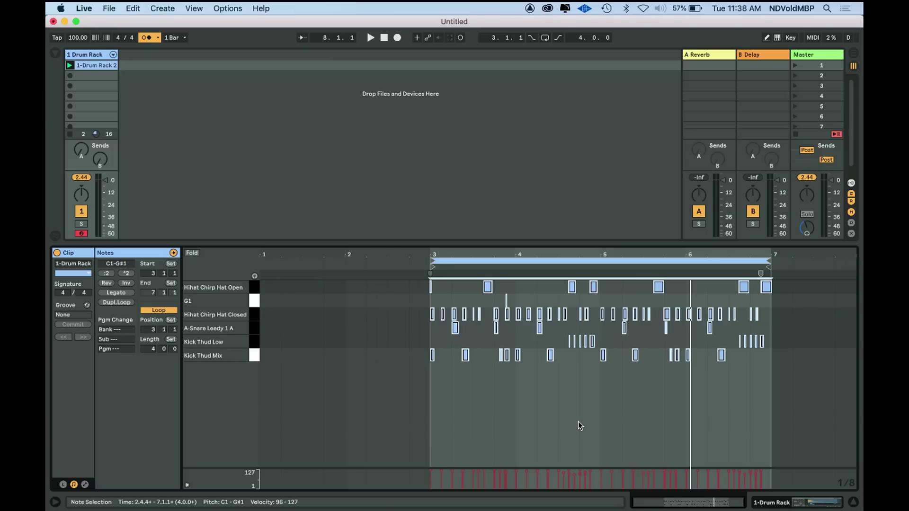
{"action": "right_click", "coordinate": [578, 422]}
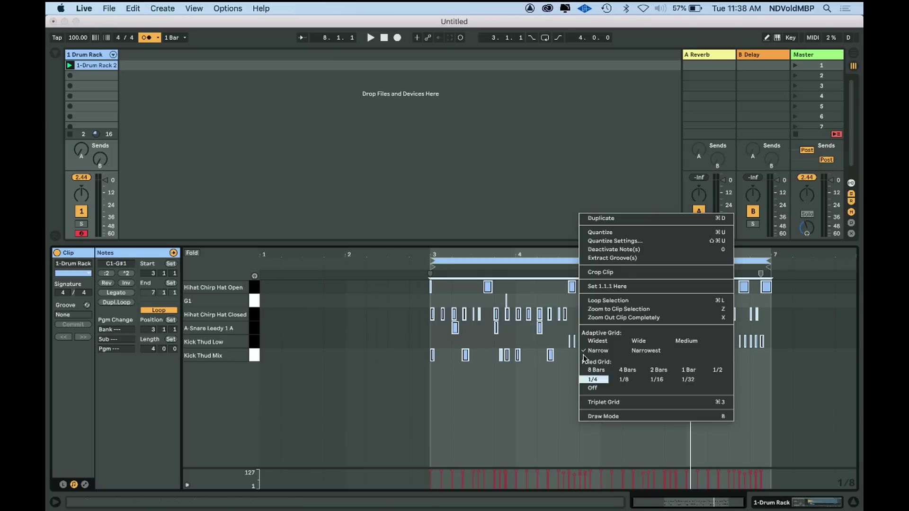
{"action": "left_click", "coordinate": [616, 234]}
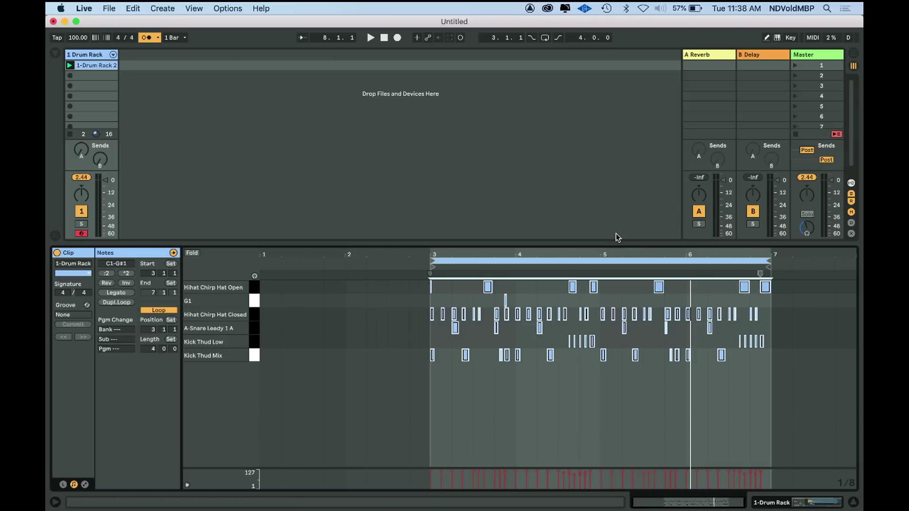
{"action": "key", "text": "space"}
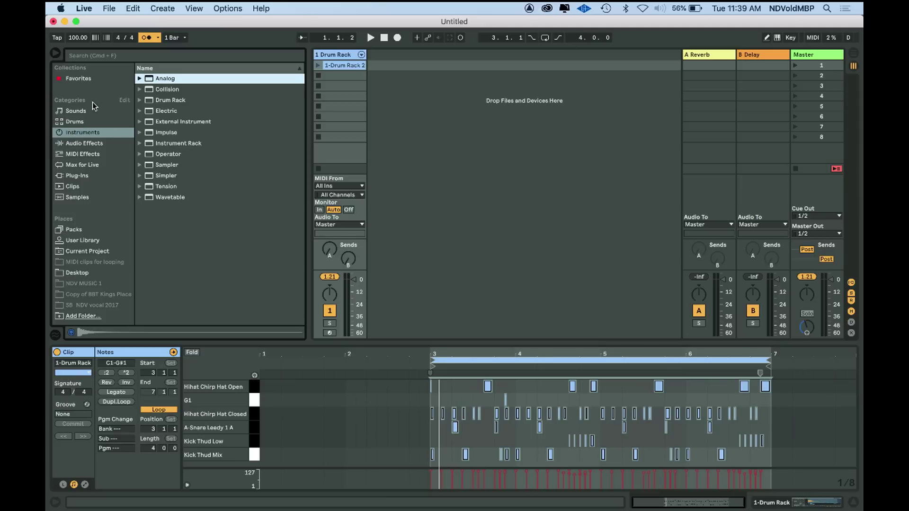
- Search the instruments for "bass organ" and load the Organ Bass preset from Analog's Bass folder onto a new MIDI track
{"action": "left_click", "coordinate": [140, 79]}
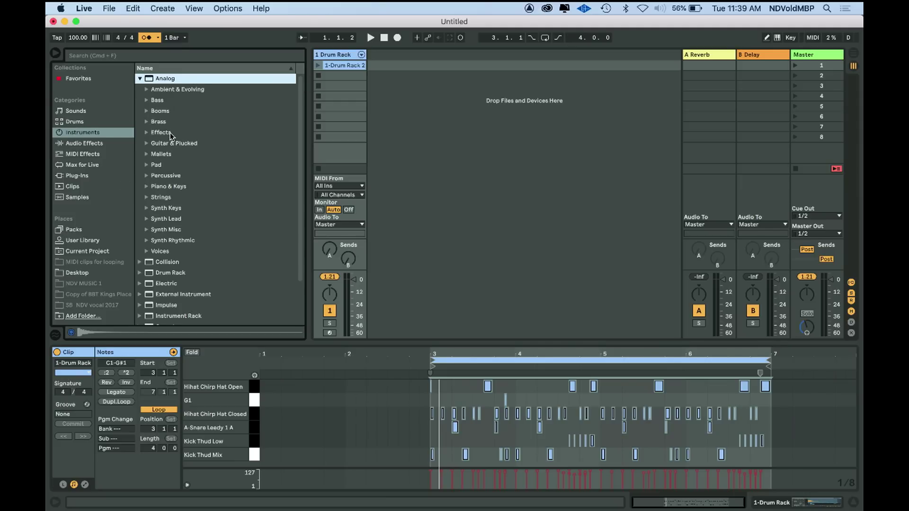
{"action": "left_click", "coordinate": [128, 56]}
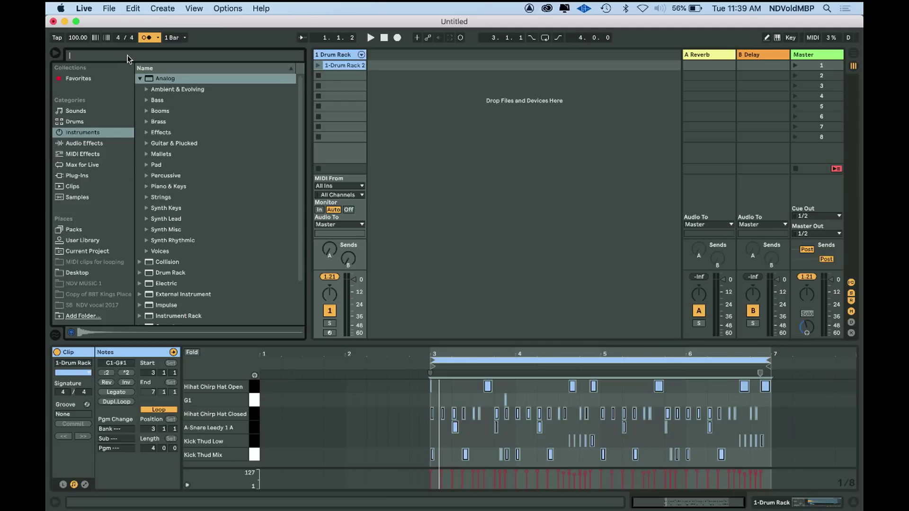
{"action": "type", "text": "bass organ"}
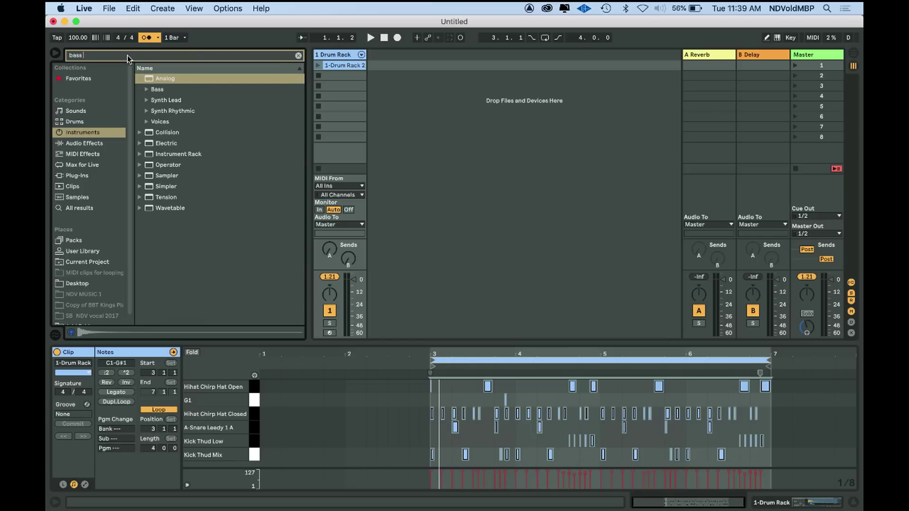
{"action": "left_click", "coordinate": [146, 89]}
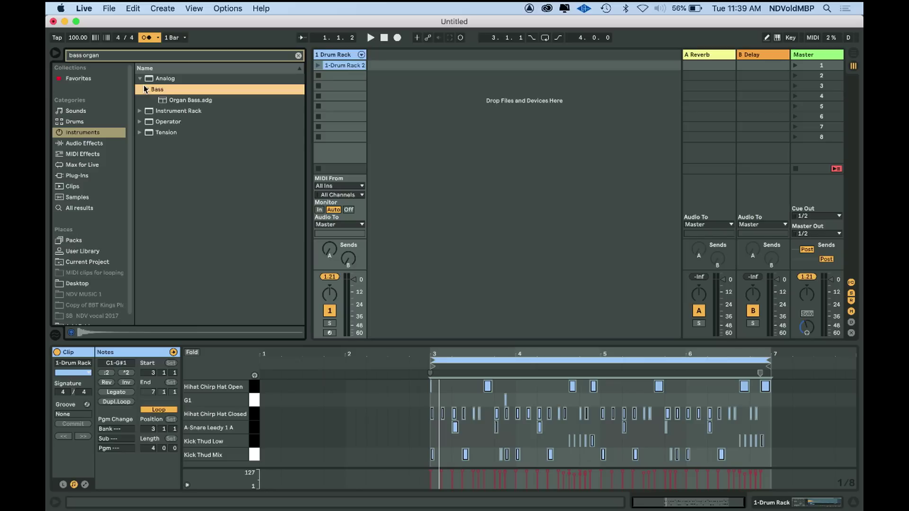
{"action": "left_click", "coordinate": [163, 102]}
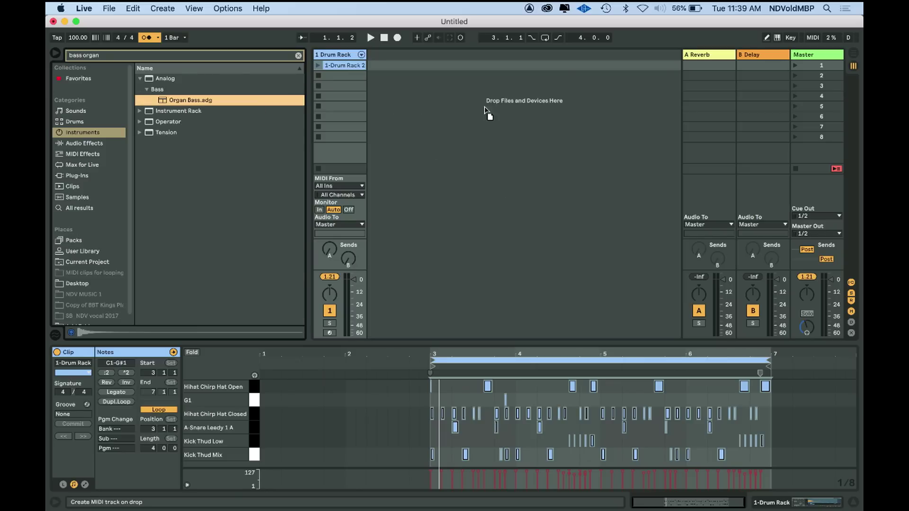
{"action": "left_click_drag", "start_coordinate": [501, 151], "coordinate": [502, 150]}
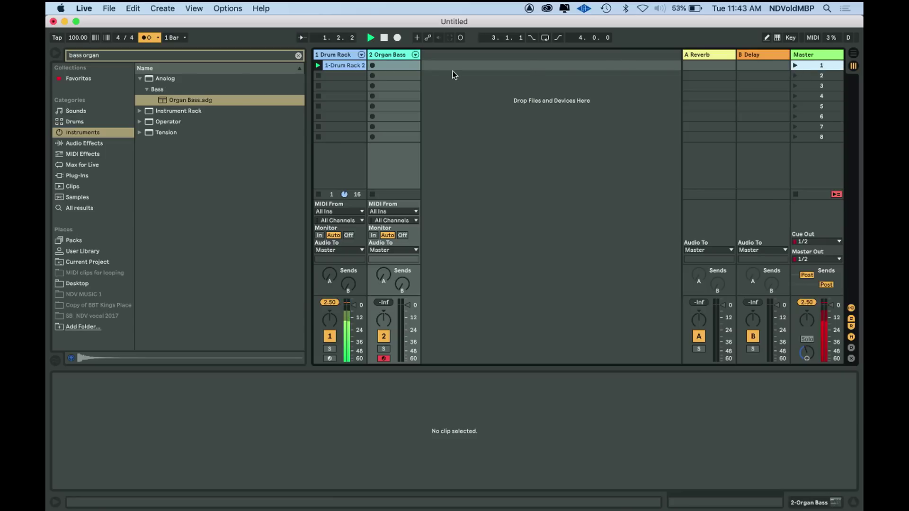
- Record an organ bass line into the first Organ Bass slot over the drum loop, stop playback and enlarge the clip's note editor
{"action": "left_click", "coordinate": [372, 66]}
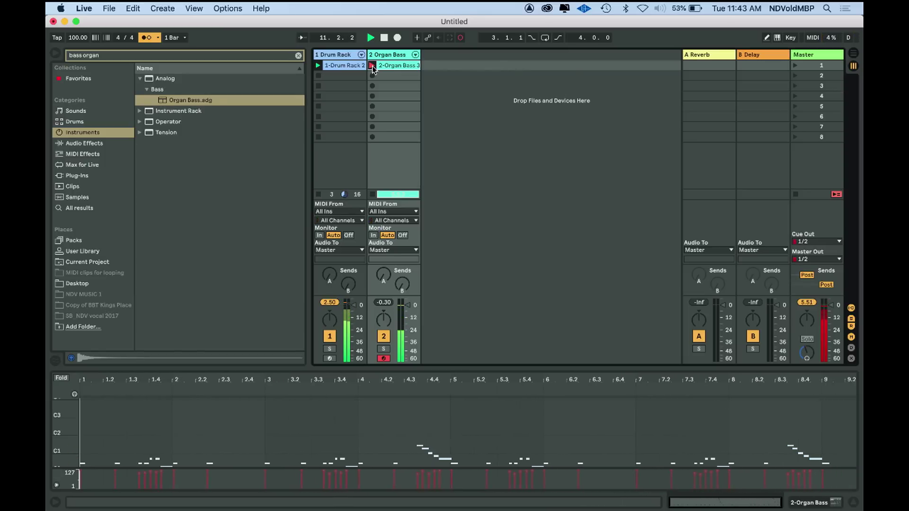
{"action": "key", "text": "space"}
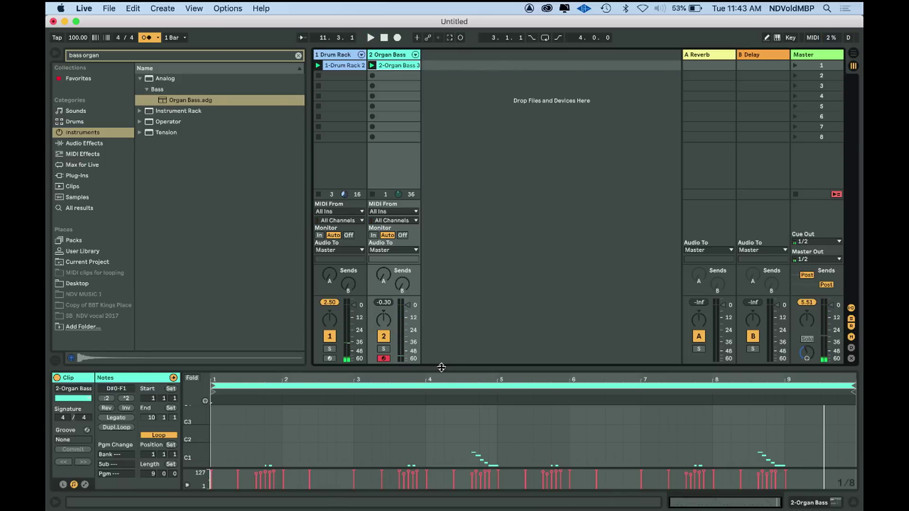
{"action": "left_click_drag", "start_coordinate": [442, 368], "coordinate": [451, 221]}
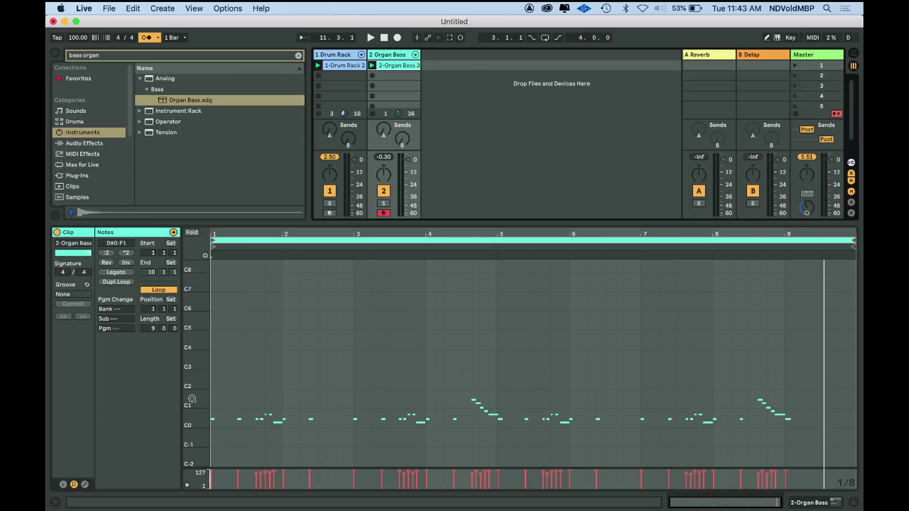
- Quantize all the notes in the organ bass clip and play the clip to check the timing
{"action": "double_click", "coordinate": [195, 342]}
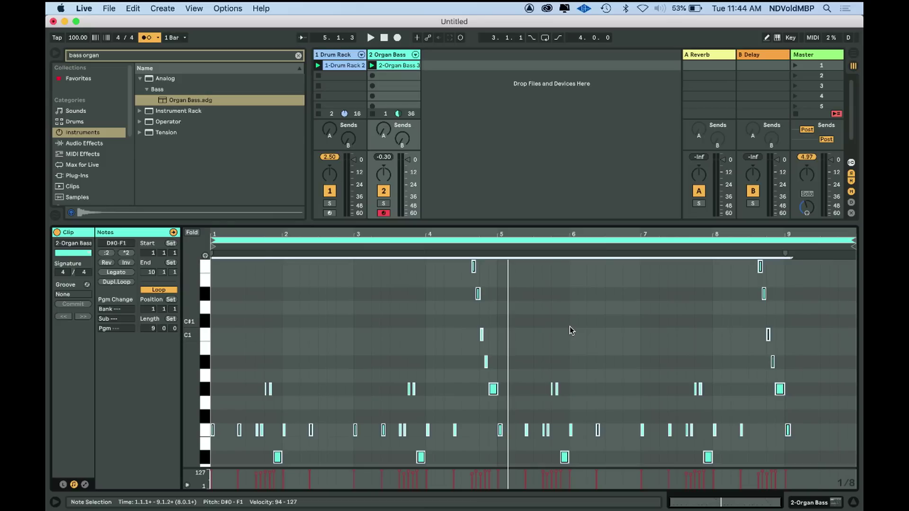
{"action": "right_click", "coordinate": [569, 325]}
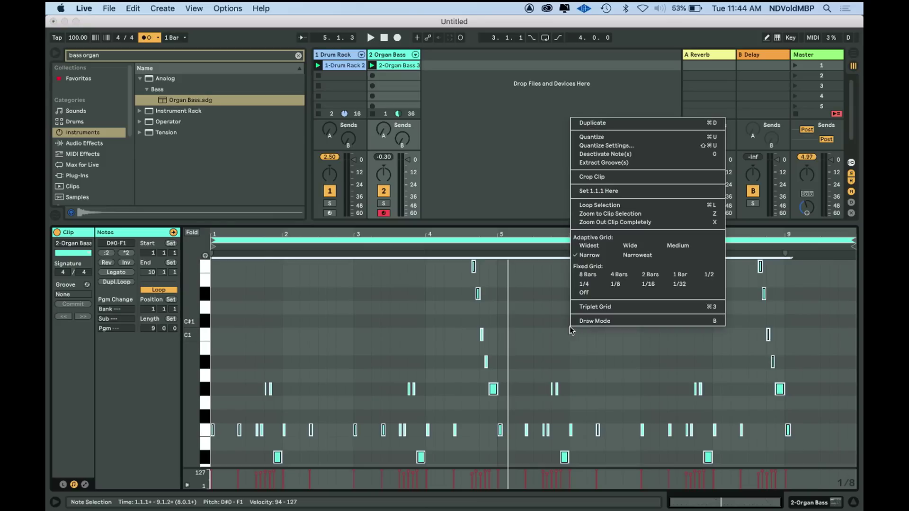
{"action": "left_click", "coordinate": [610, 138]}
{"action": "key", "text": "space"}
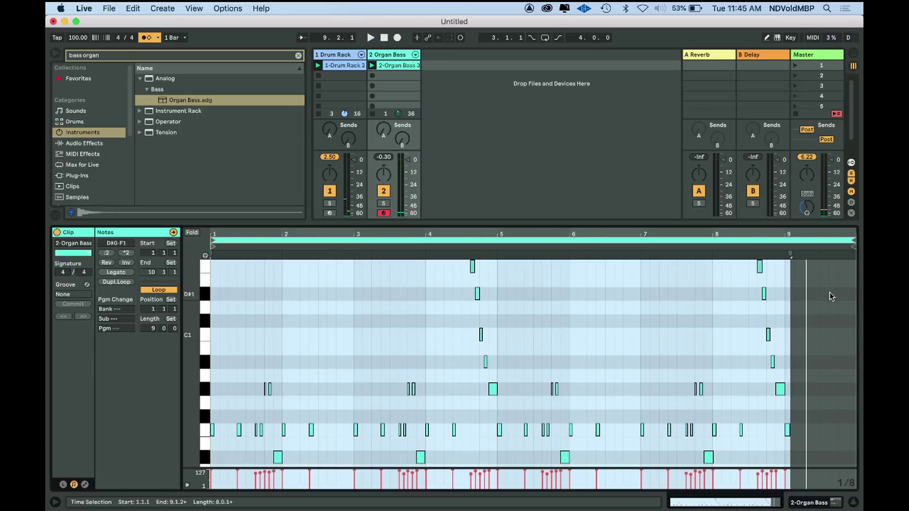
- Shorten the organ bass clip and its loop to eight bars ending at 9.1.1 and delete the stray F0 note beyond the end
{"action": "left_click_drag", "start_coordinate": [854, 243], "coordinate": [787, 249]}
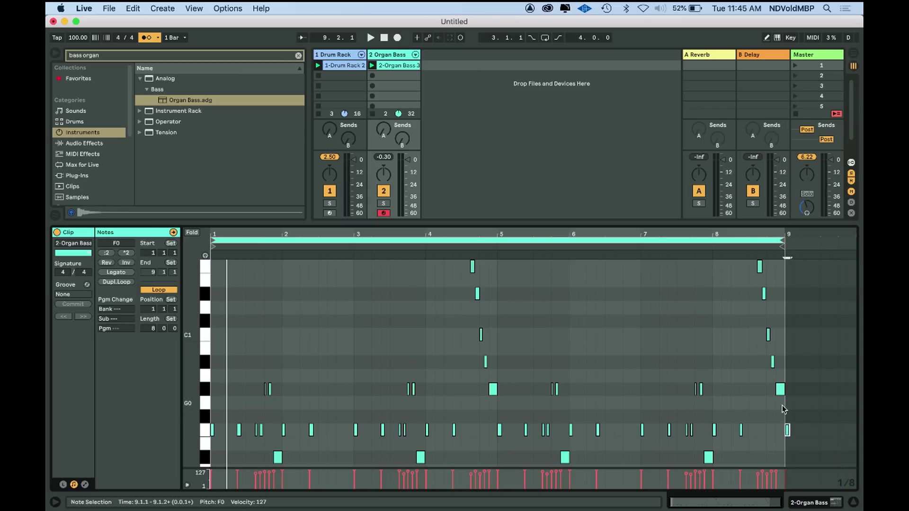
{"action": "double_click", "coordinate": [787, 430]}
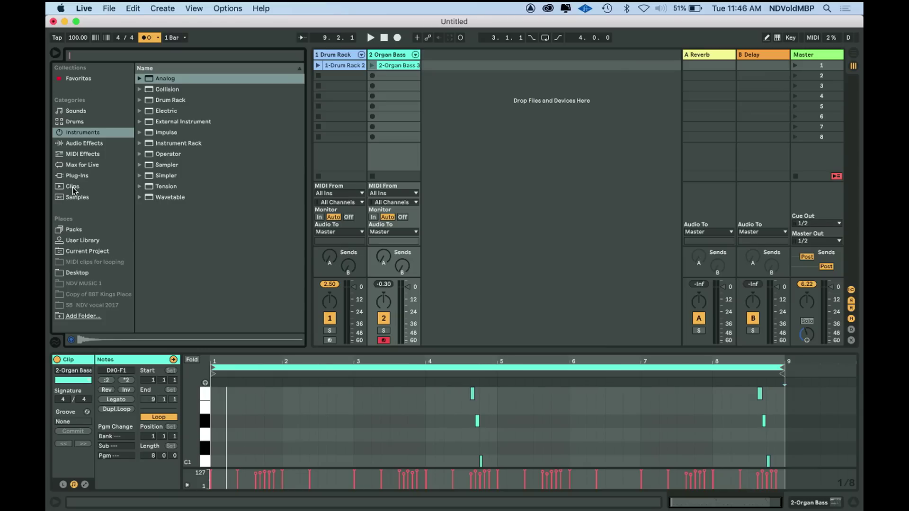
- Search the clips for "cumbia", add Cumbia Conga Tumba-100bpm to a new track and enlarge its note editor
{"action": "left_click", "coordinate": [73, 187]}
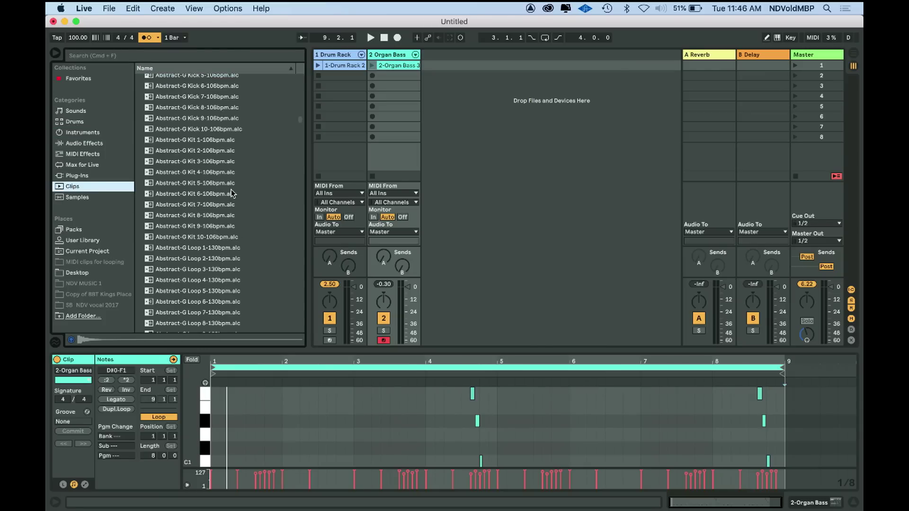
{"action": "left_click", "coordinate": [164, 56]}
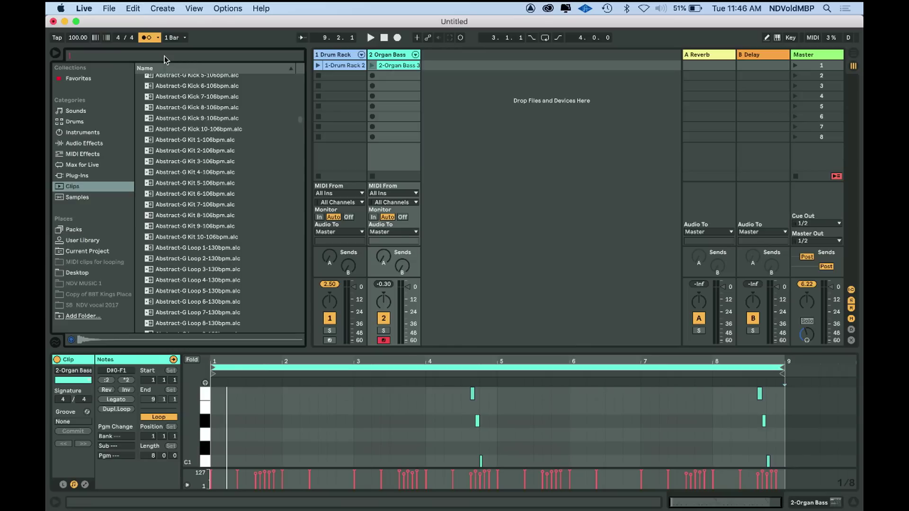
{"action": "type", "text": "cumbia"}
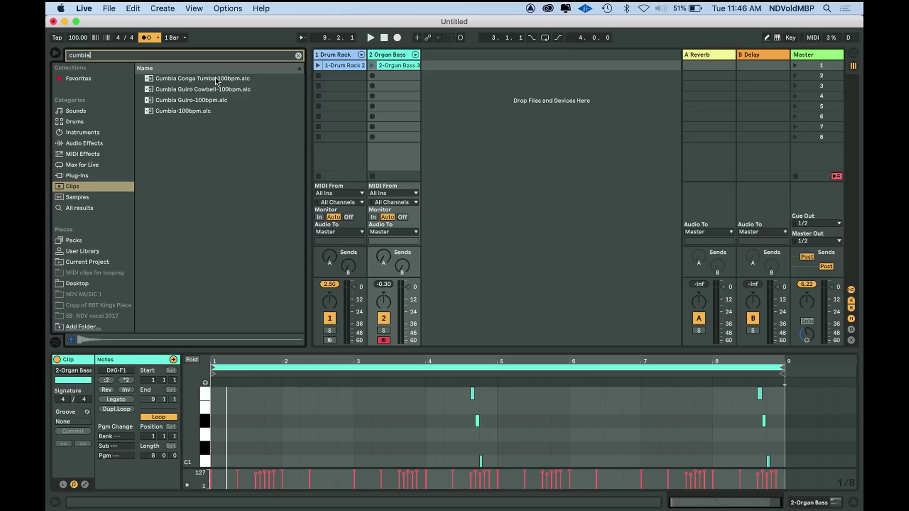
{"action": "left_click", "coordinate": [168, 81]}
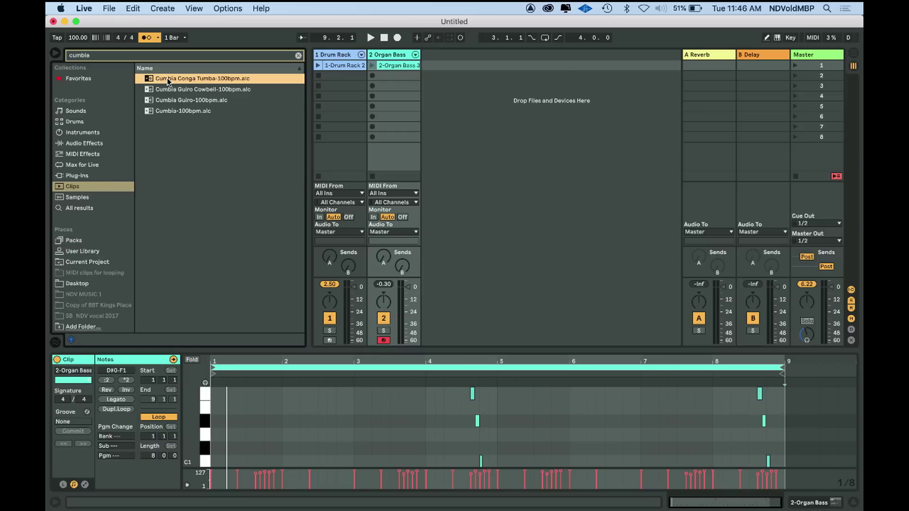
{"action": "left_click_drag", "start_coordinate": [450, 117], "coordinate": [475, 74]}
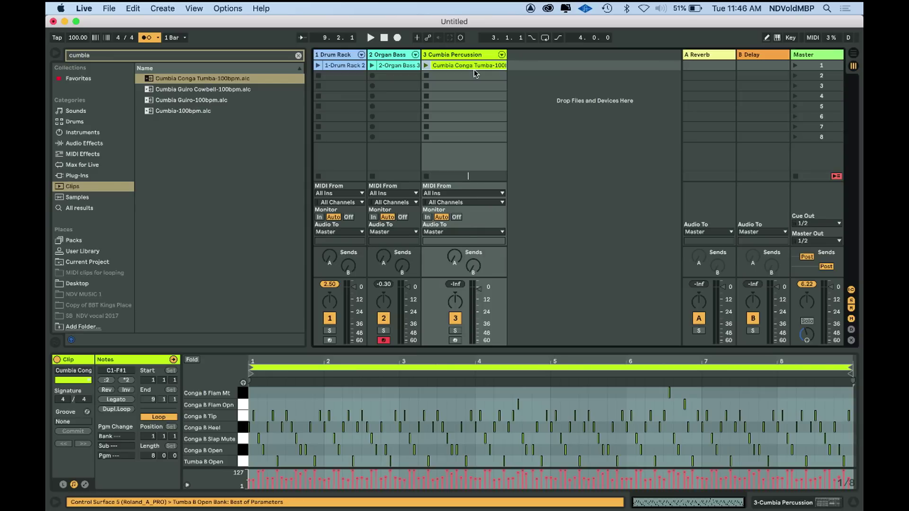
{"action": "left_click_drag", "start_coordinate": [525, 352], "coordinate": [524, 267]}
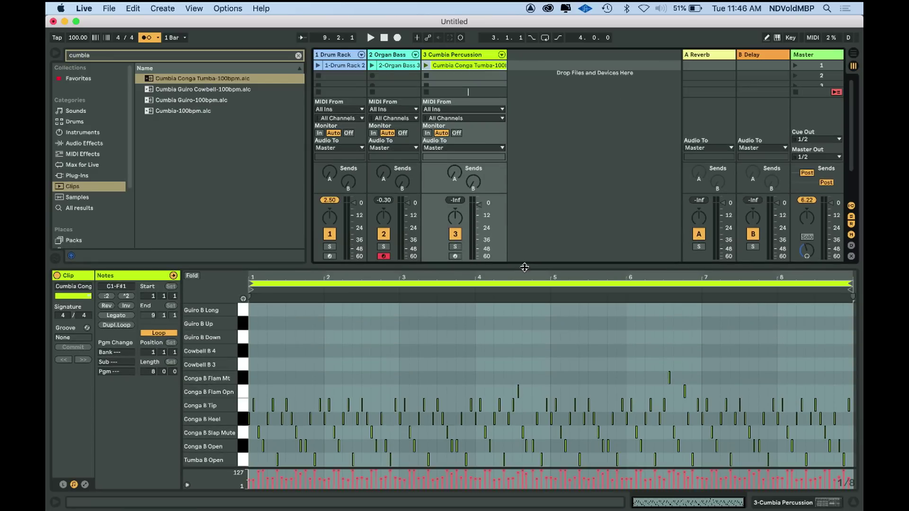
{"action": "left_click", "coordinate": [487, 427]}
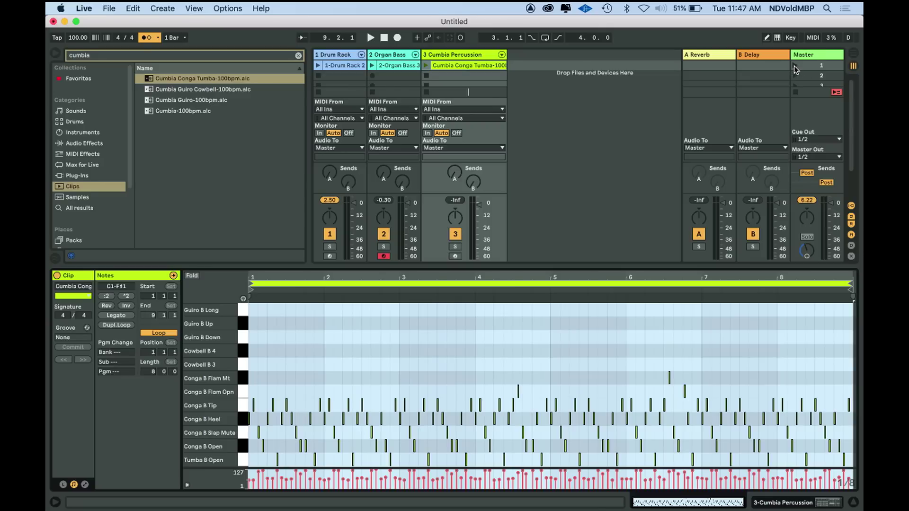
- Launch the first scene and balance the mix by lowering the Organ Bass volume and setting the Drum Rack volume to about -3.7 dB
{"action": "left_click", "coordinate": [795, 66]}
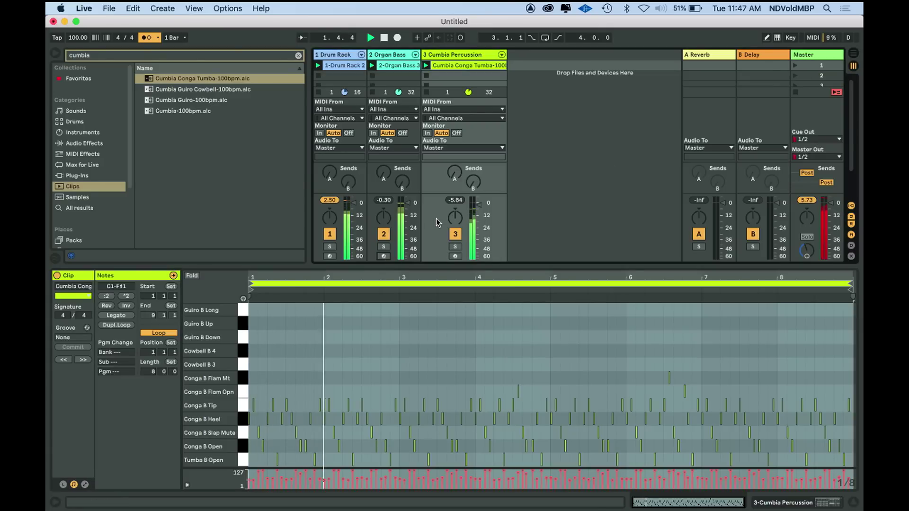
{"action": "left_click_drag", "start_coordinate": [408, 205], "coordinate": [408, 214]}
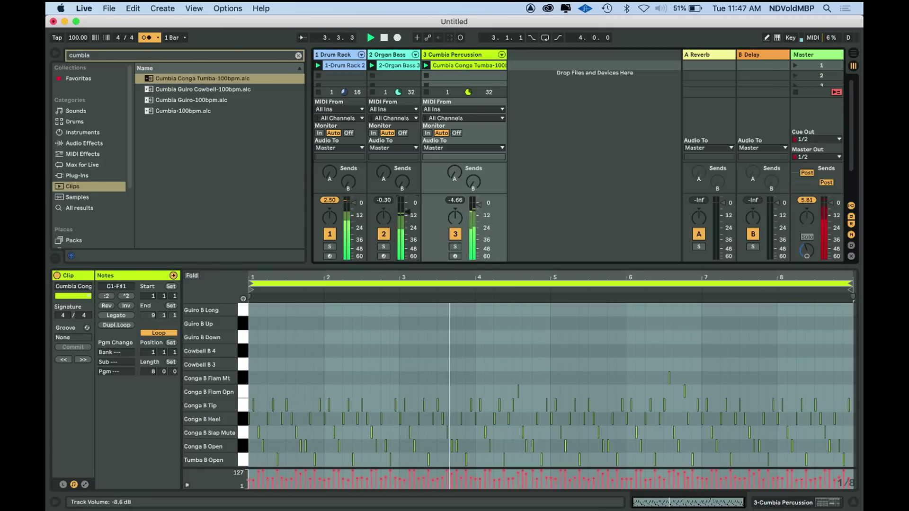
{"action": "left_click_drag", "start_coordinate": [408, 209], "coordinate": [409, 208]}
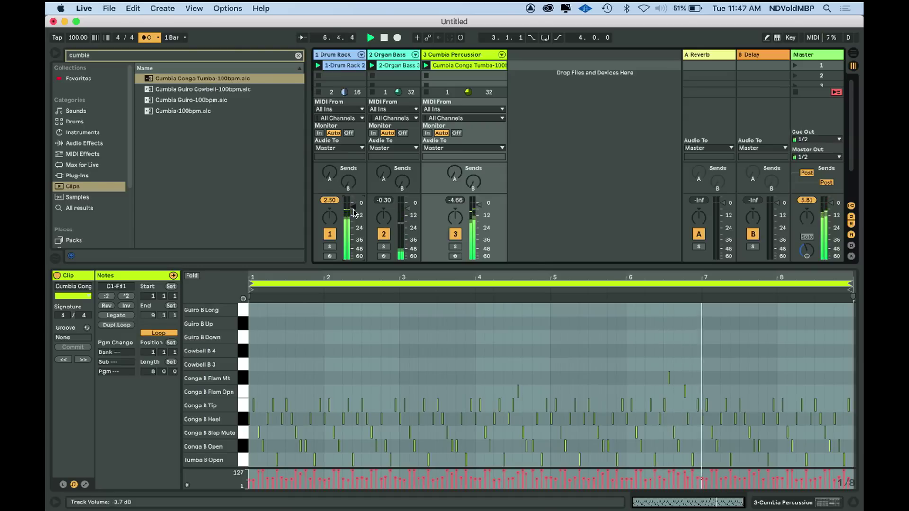
- Shrink the note editor, search the clips for "brass smooth horns" and add Brass-Smooth Horns-100bpm to a new audio track
{"action": "left_click_drag", "start_coordinate": [532, 267], "coordinate": [536, 337]}
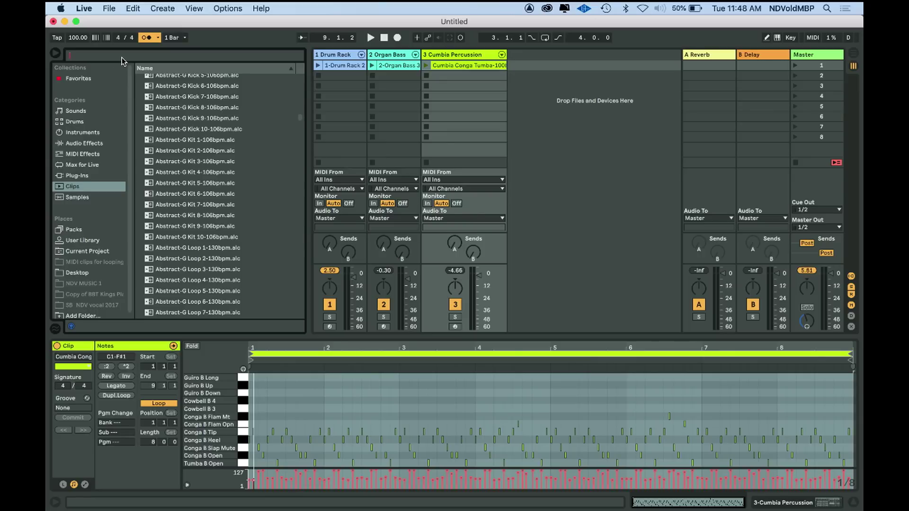
{"action": "type", "text": "bra"}
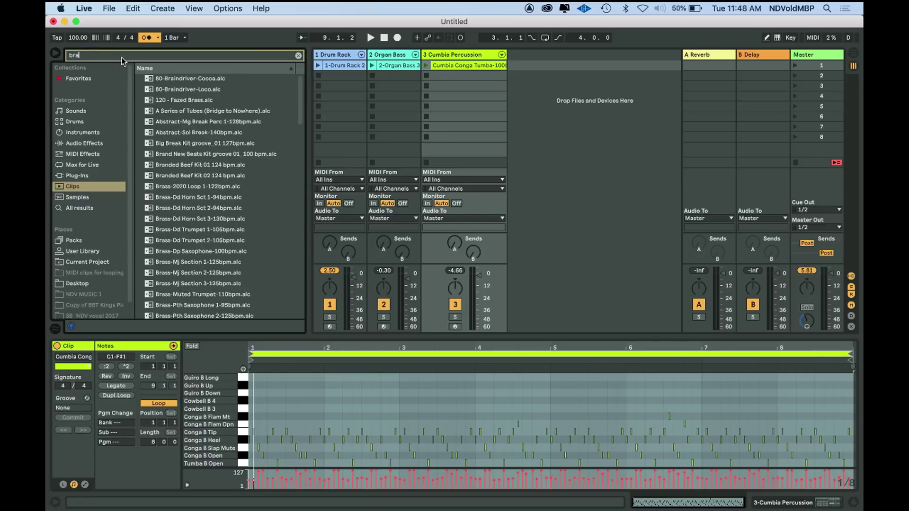
{"action": "type", "text": "ss smooth horns"}
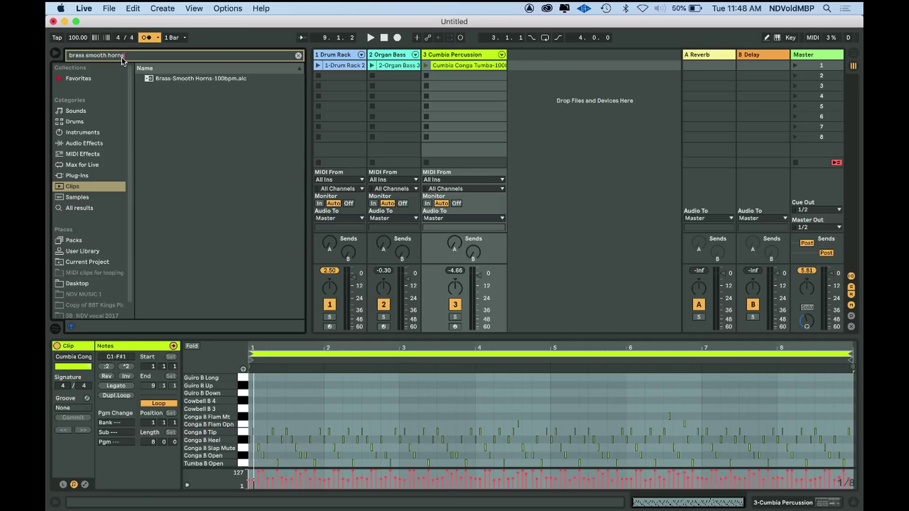
{"action": "left_click", "coordinate": [183, 80]}
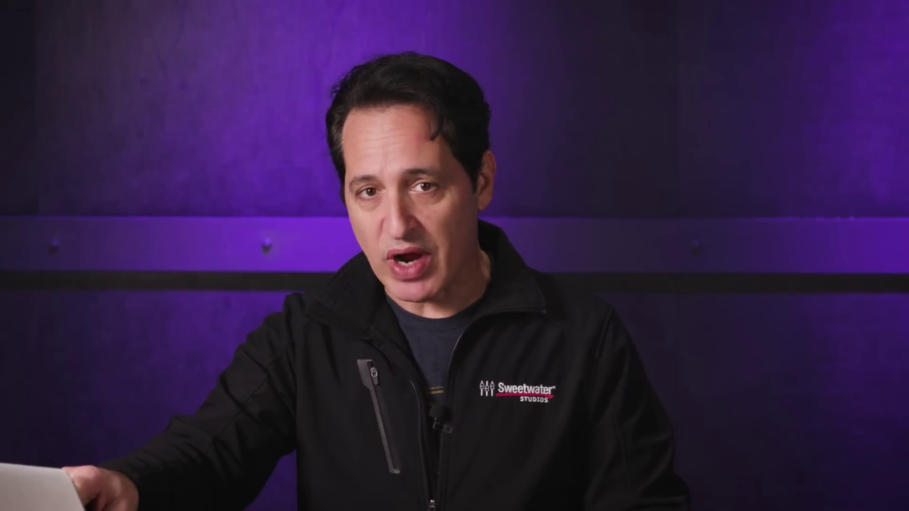
{"action": "left_click_drag", "start_coordinate": [213, 79], "coordinate": [563, 72]}
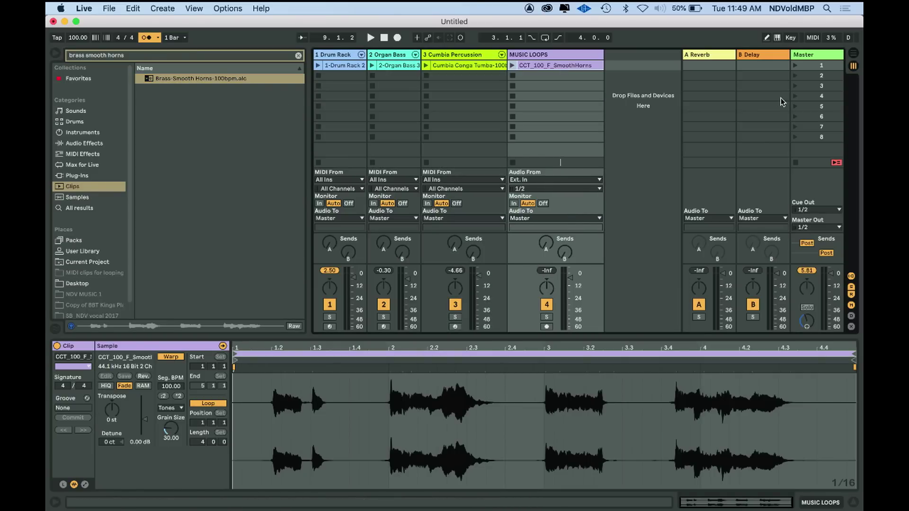
- Play the first scene, solo the smooth horns track and raise its send to the Reverb return to about -18.7 dB
{"action": "left_click", "coordinate": [796, 66]}
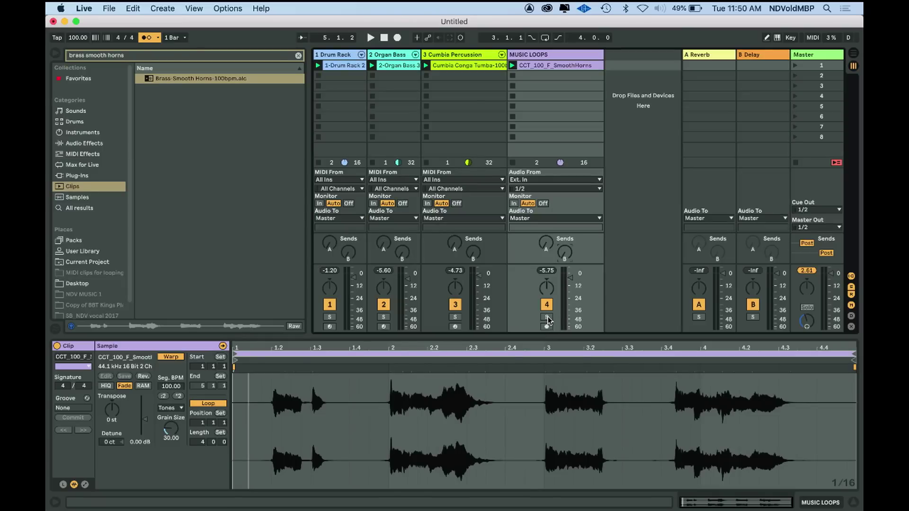
{"action": "left_click", "coordinate": [548, 318]}
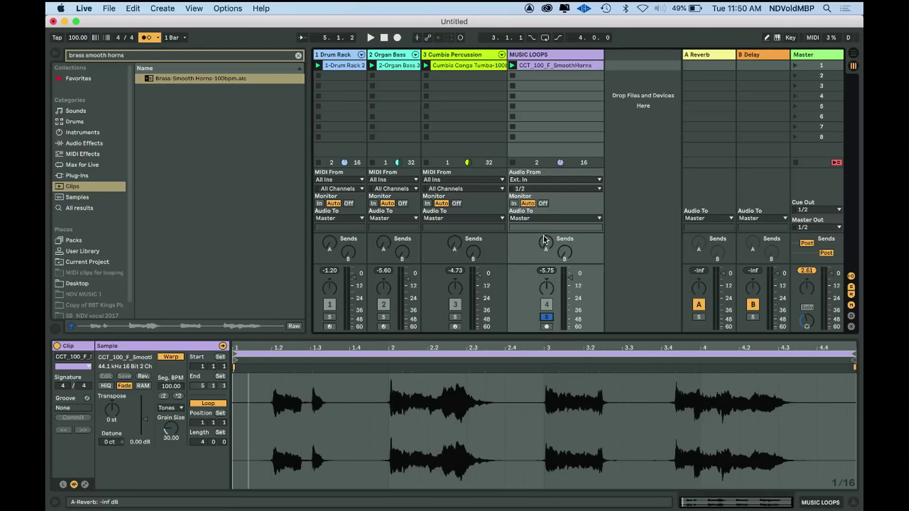
{"action": "key", "text": "space"}
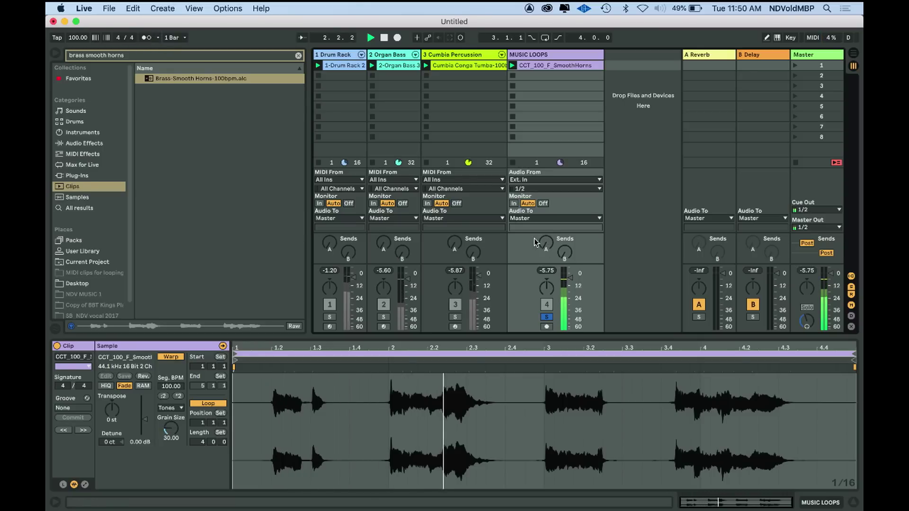
{"action": "left_click_drag", "start_coordinate": [546, 243], "coordinate": [546, 209]}
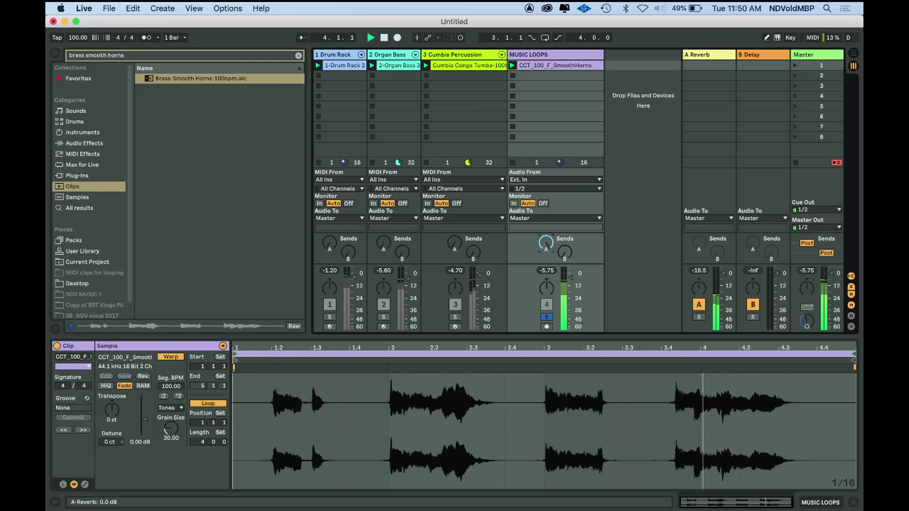
{"action": "key", "text": "space"}
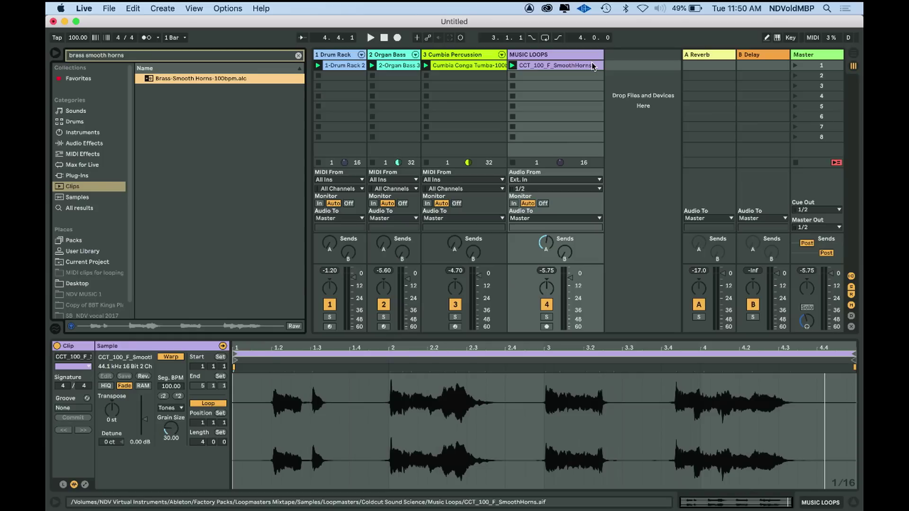
- Narrow the Cumbia Percussion and MUSIC LOOPS tracks to make room for more tracks
{"action": "left_click_drag", "start_coordinate": [601, 52], "coordinate": [545, 56]}
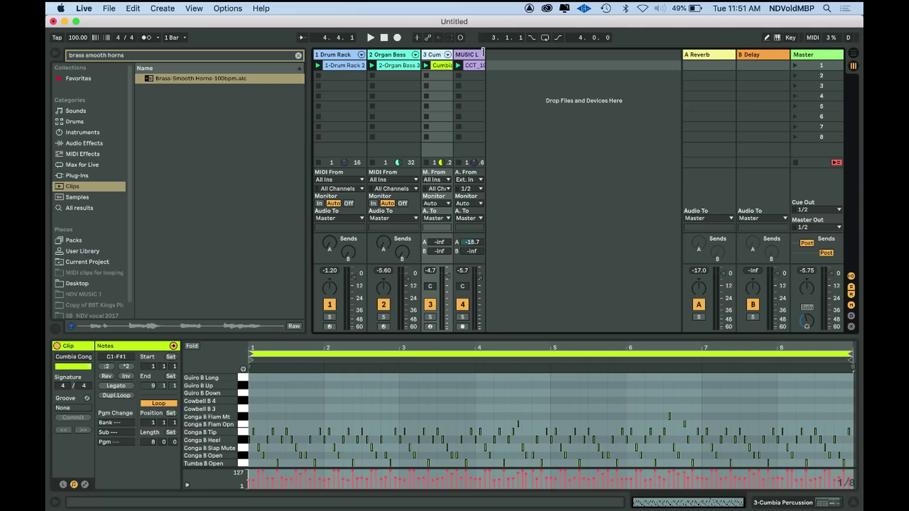
- Widen the MUSIC LOOPS and Cumbia Percussion tracks so their names and mixer controls have full width
{"action": "left_click_drag", "start_coordinate": [483, 52], "coordinate": [506, 54]}
{"action": "left_click_drag", "start_coordinate": [451, 52], "coordinate": [467, 52]}
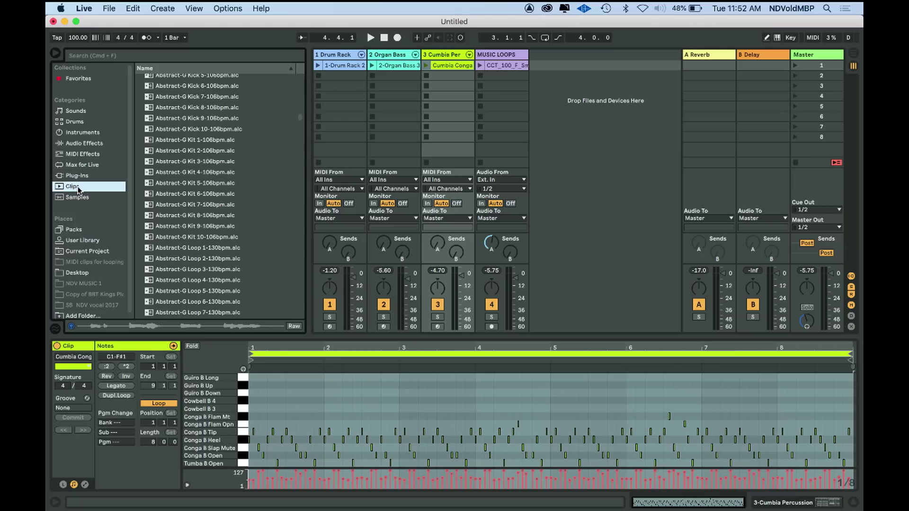
- Search the samples for "synth observe" and add Synth Observe Approach 1-G.aif to a new audio track
{"action": "left_click", "coordinate": [78, 198]}
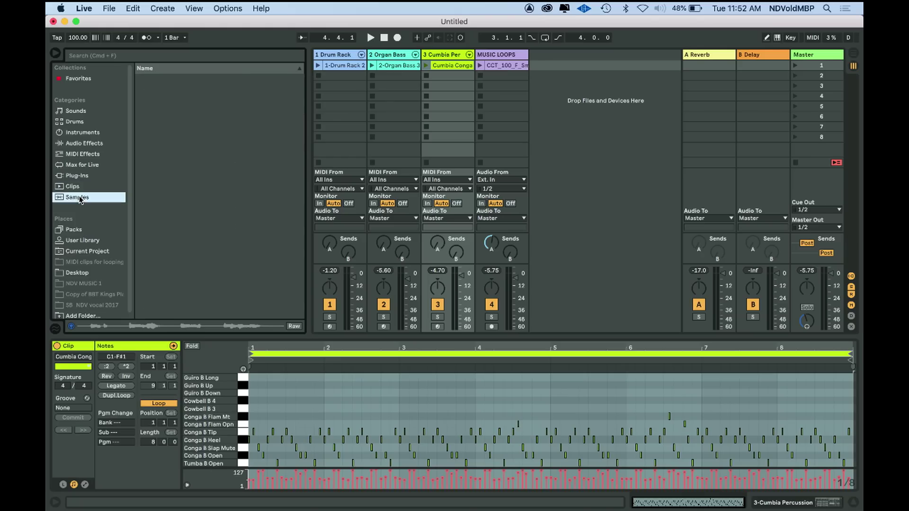
{"action": "left_click", "coordinate": [128, 55]}
{"action": "type", "text": "sy"}
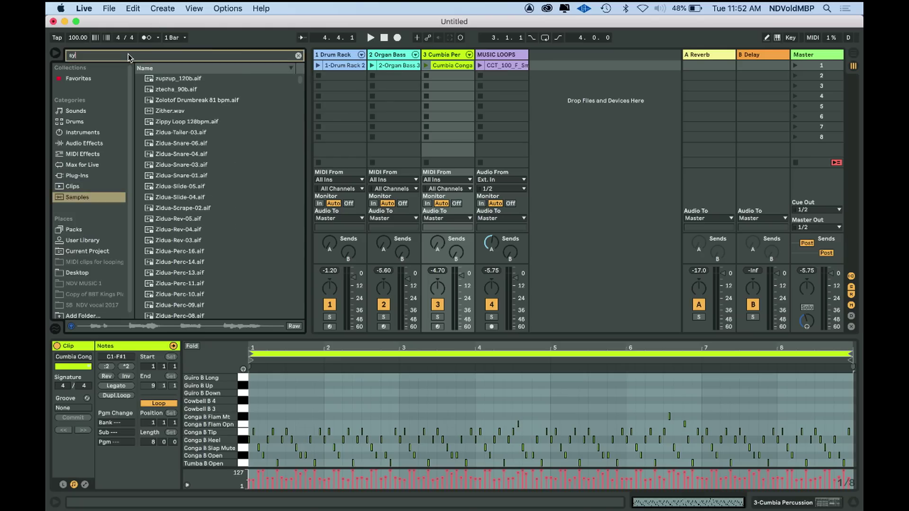
{"action": "type", "text": "nth obse"}
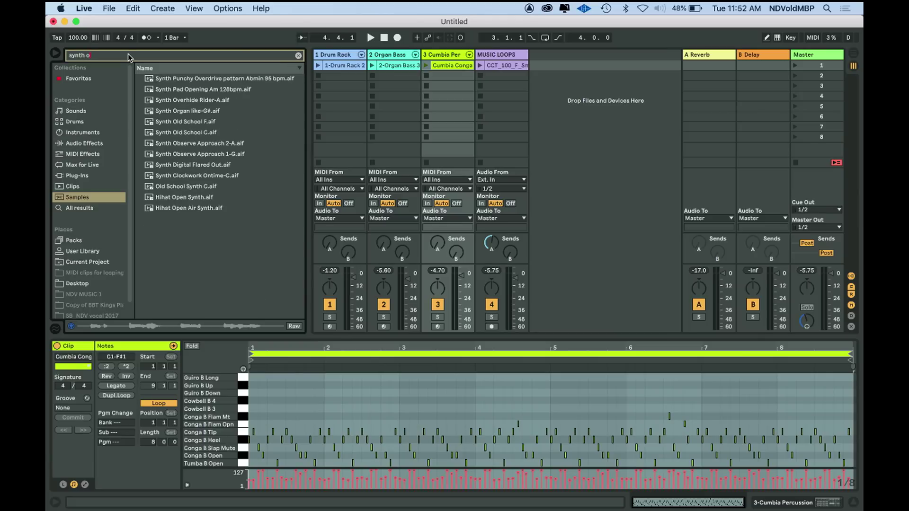
{"action": "type", "text": "rve"}
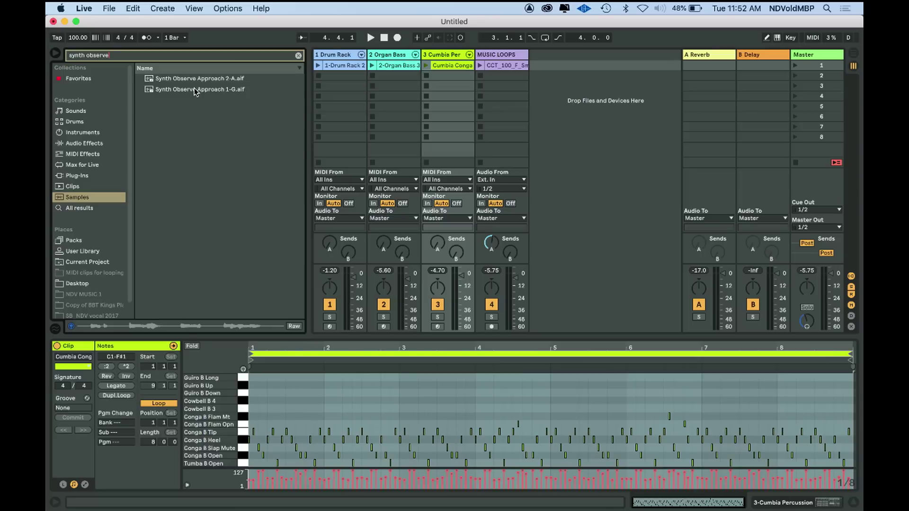
{"action": "left_click", "coordinate": [195, 90]}
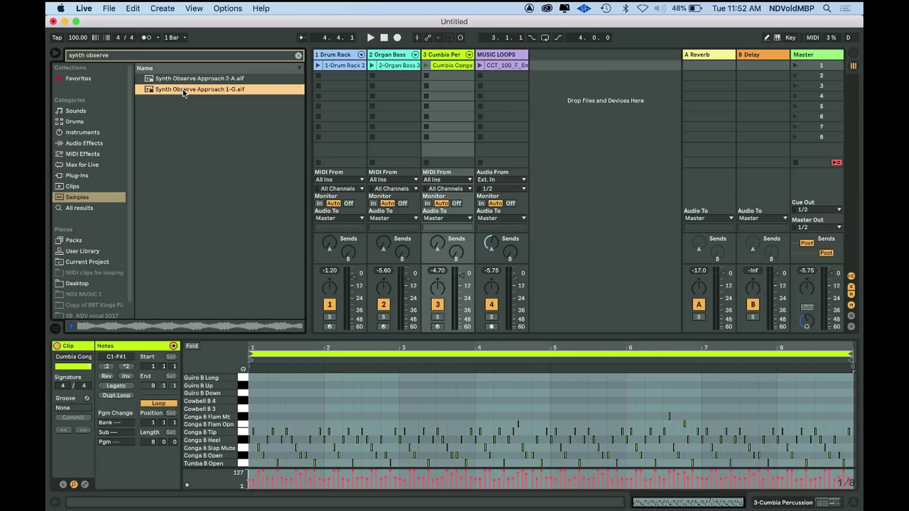
{"action": "left_click_drag", "start_coordinate": [298, 121], "coordinate": [563, 68]}
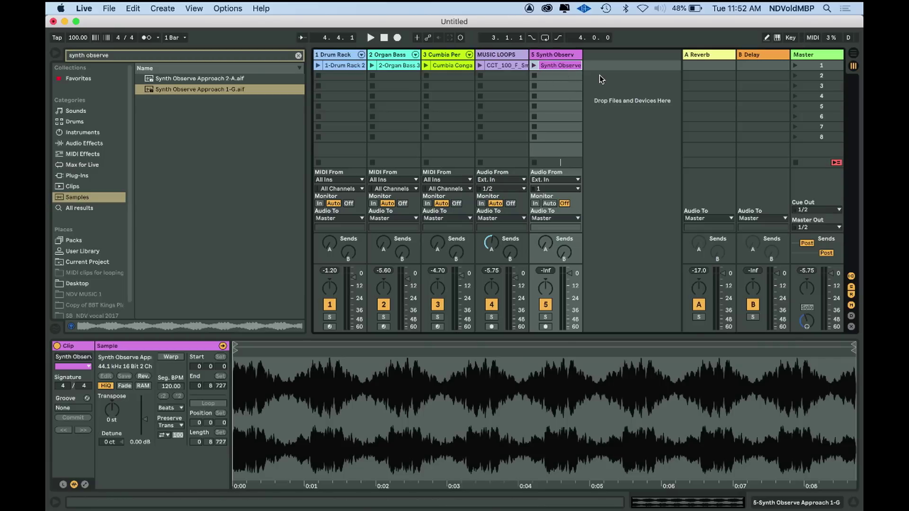
- Launch the first scene, lower the Synth Observe track's volume slightly and stop playback
{"action": "left_click", "coordinate": [795, 65]}
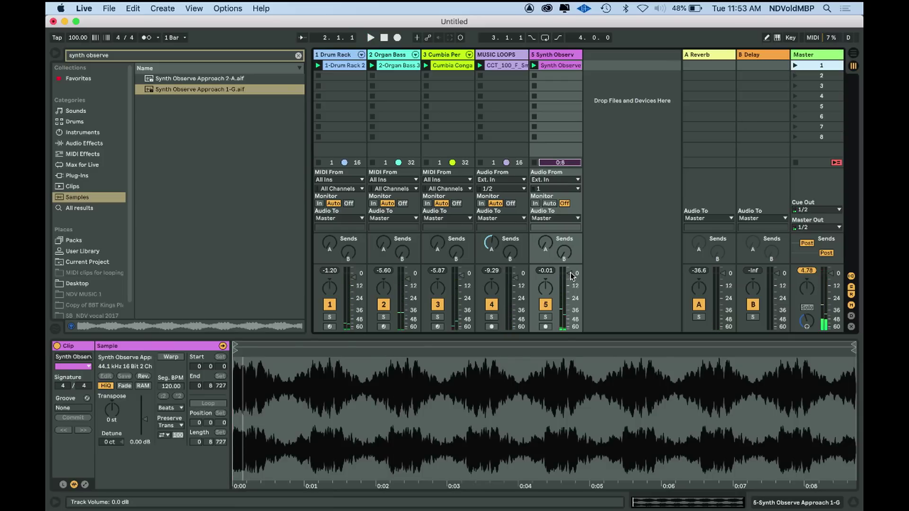
{"action": "left_click_drag", "start_coordinate": [572, 276], "coordinate": [572, 281]}
{"action": "key", "text": "space"}
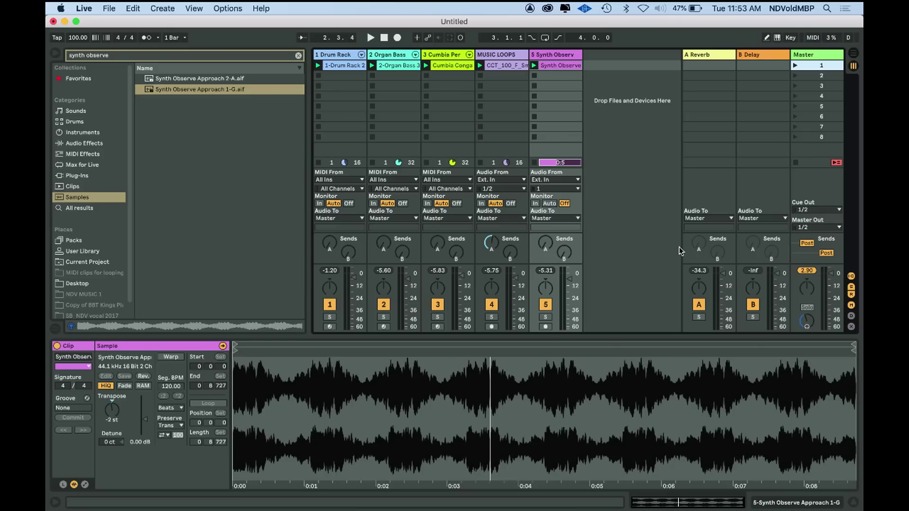
- Solo the Synth Observe track and turn on warping for its clip
{"action": "left_click", "coordinate": [546, 317]}
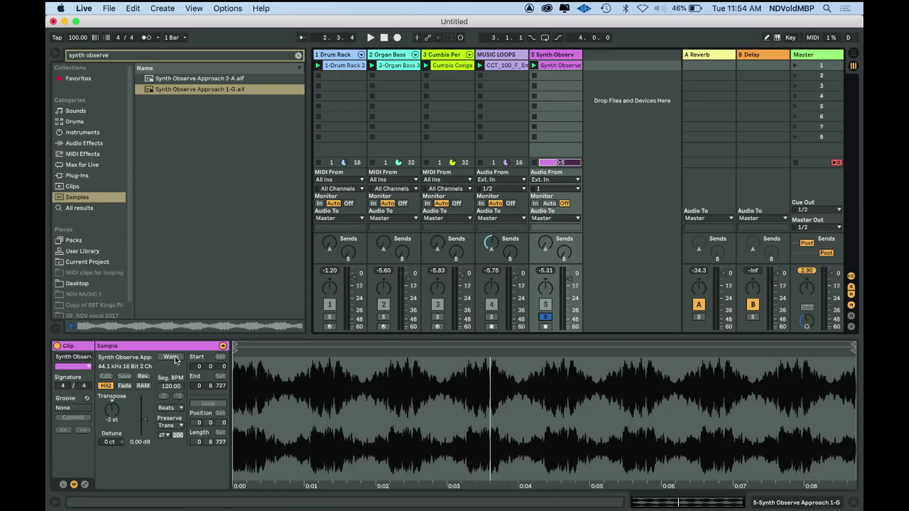
{"action": "left_click", "coordinate": [176, 359]}
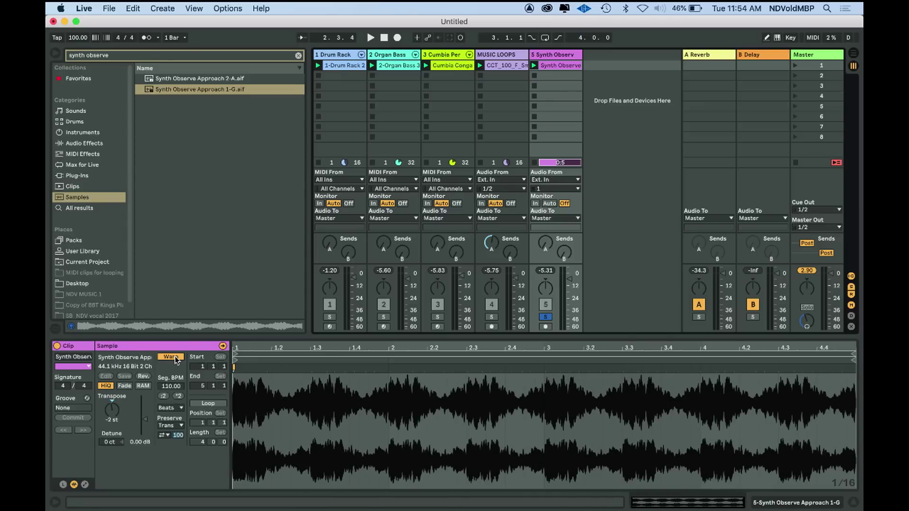
{"action": "left_click", "coordinate": [170, 358]}
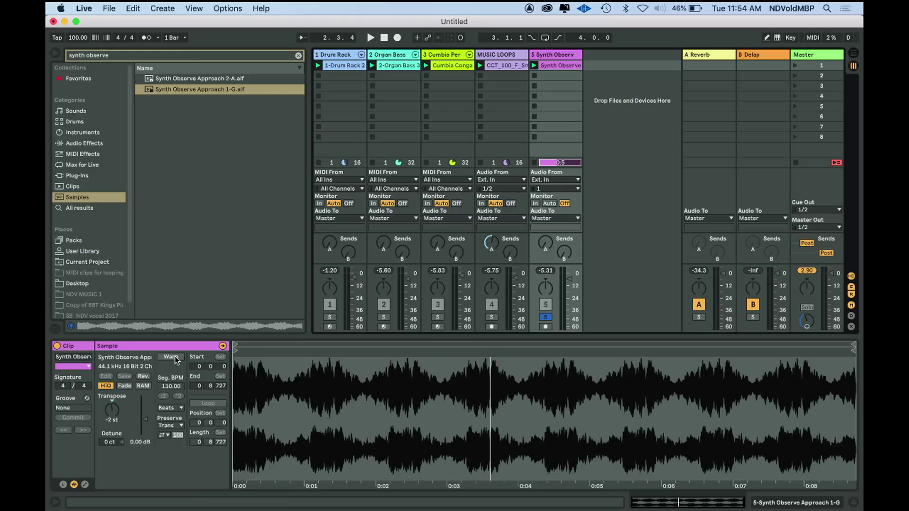
{"action": "left_click", "coordinate": [171, 358]}
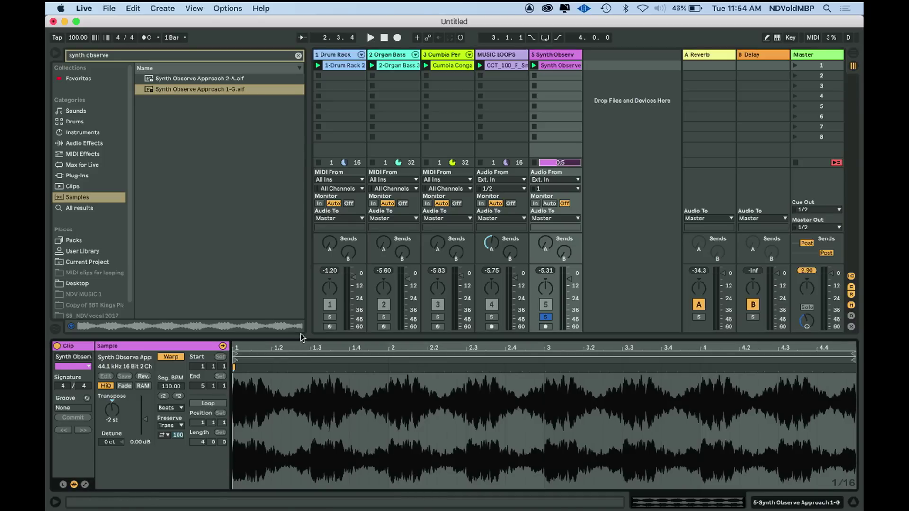
- Keep the clip's warp mode at Beats, set Preserve to 1/16 and turn the transient loop mode off
{"action": "left_click", "coordinate": [170, 408]}
{"action": "left_click", "coordinate": [177, 425]}
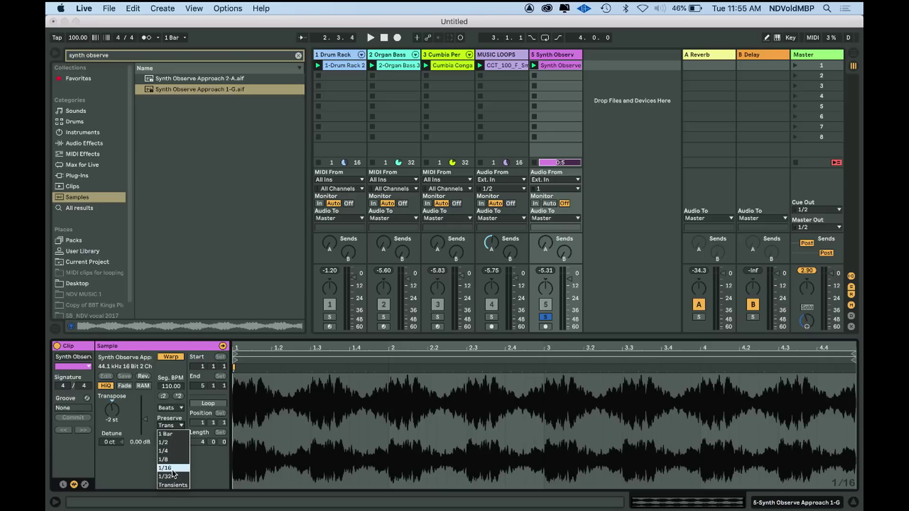
{"action": "left_click", "coordinate": [172, 468]}
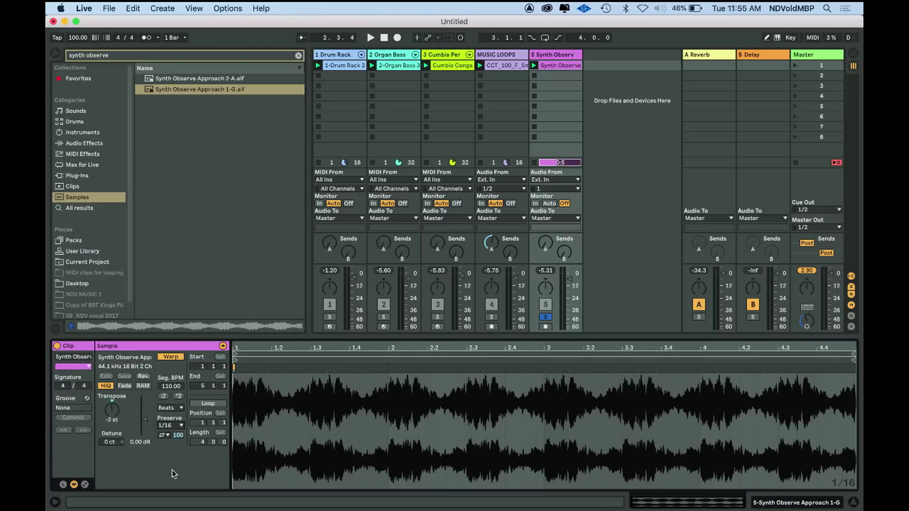
{"action": "left_click", "coordinate": [168, 438]}
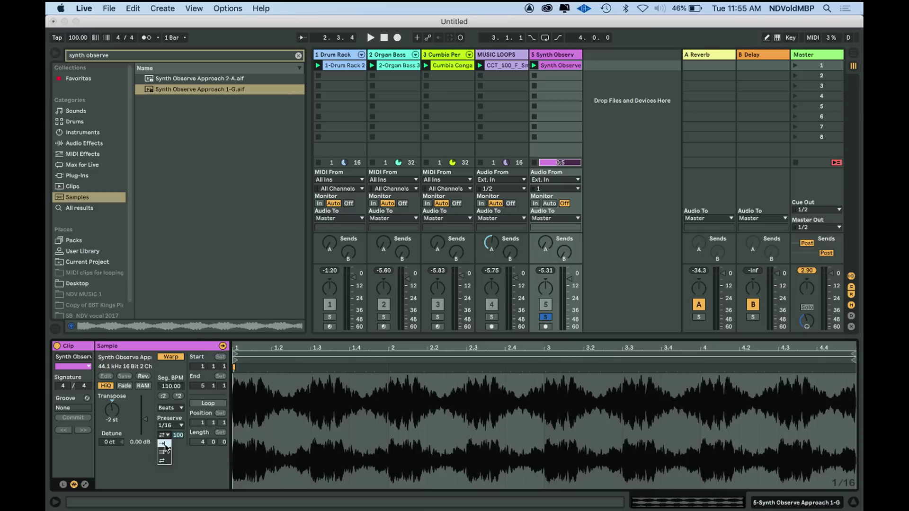
{"action": "left_click", "coordinate": [165, 445]}
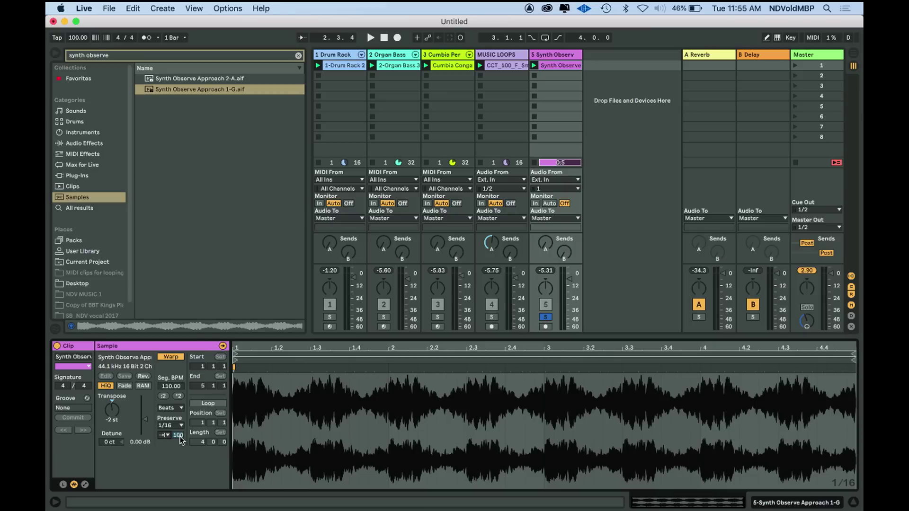
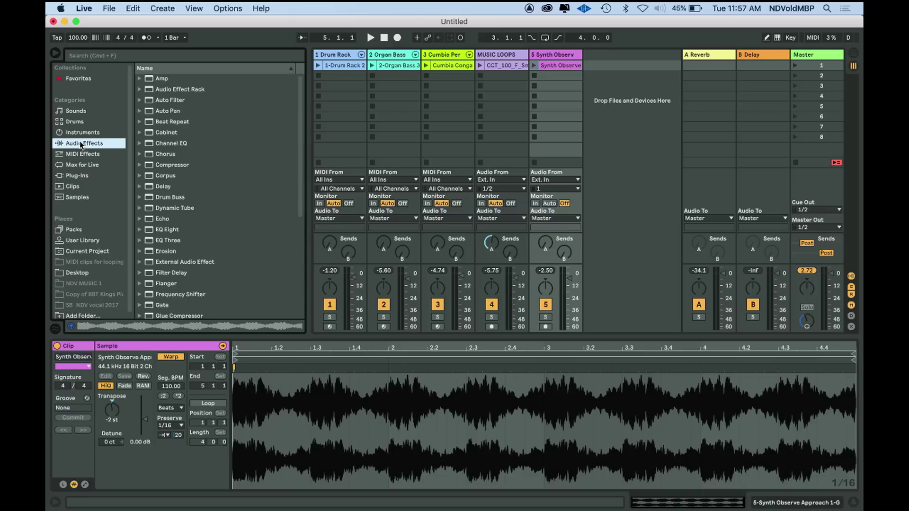
- Add the Pedal effect's Hot Fuzz preset to the Synth Observe track
{"action": "scroll", "coordinate": [237, 270], "scroll_direction": "down", "scroll_amount": 7}
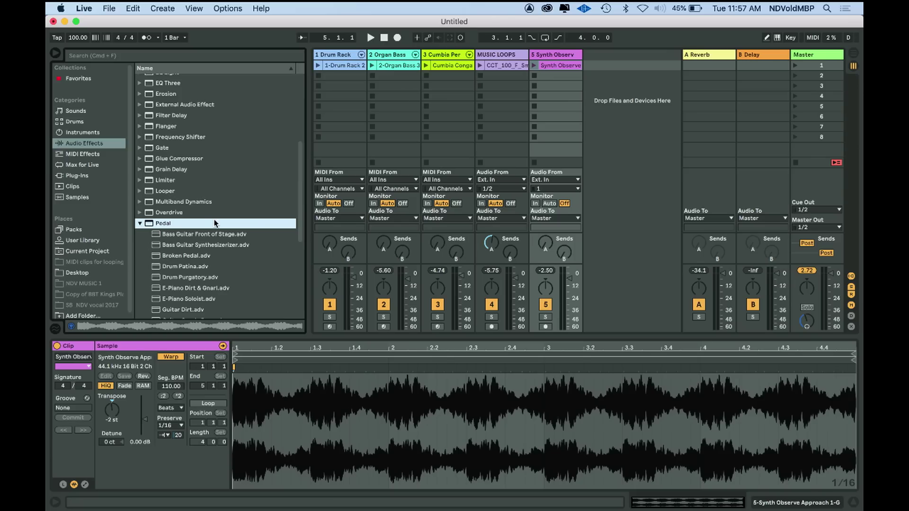
{"action": "left_click", "coordinate": [213, 223]}
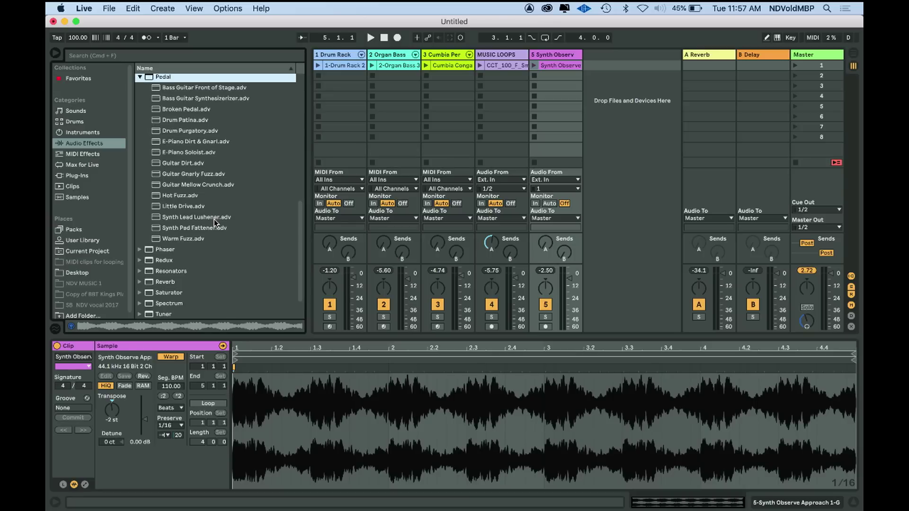
{"action": "left_click", "coordinate": [156, 199]}
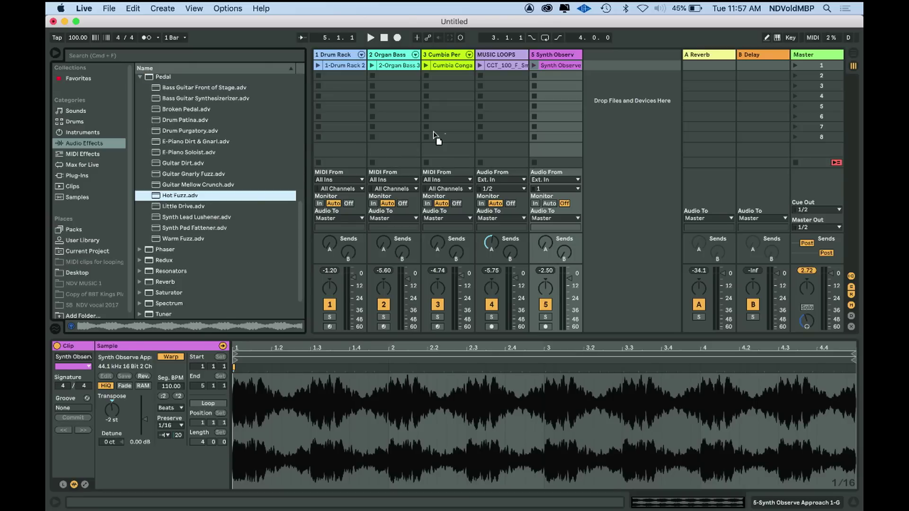
{"action": "left_click_drag", "start_coordinate": [561, 58], "coordinate": [561, 57]}
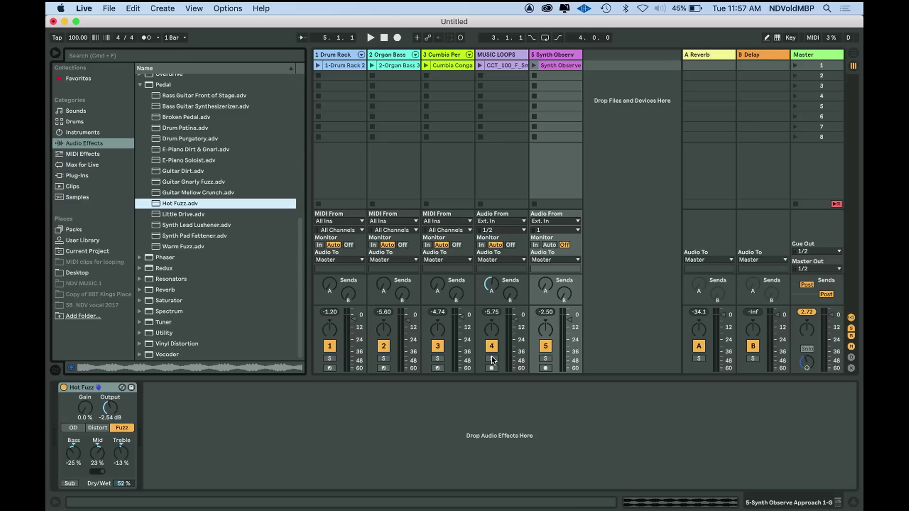
- Solo the Synth Observe track, launch its clip and set Hot Fuzz to 21% Gain, -43% Mid, 30% Treble and 21% Dry/Wet
{"action": "left_click", "coordinate": [546, 360]}
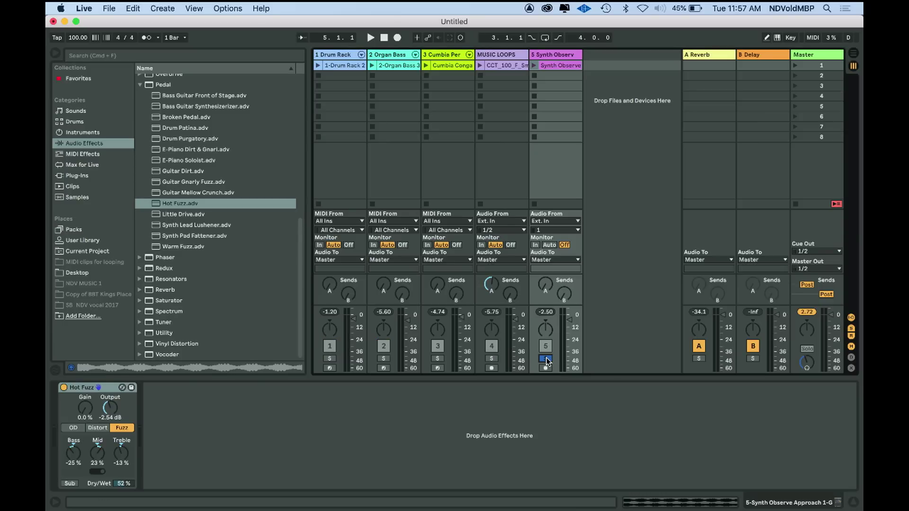
{"action": "key", "text": "space"}
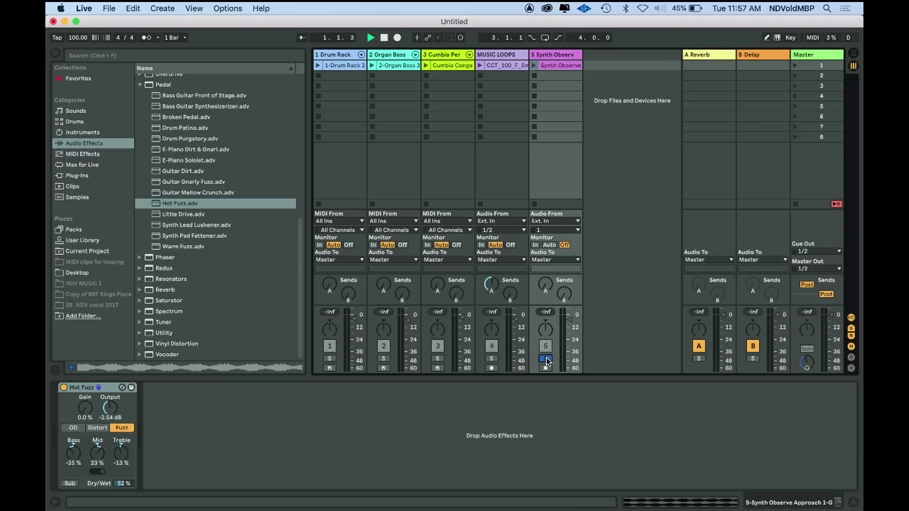
{"action": "left_click", "coordinate": [532, 65]}
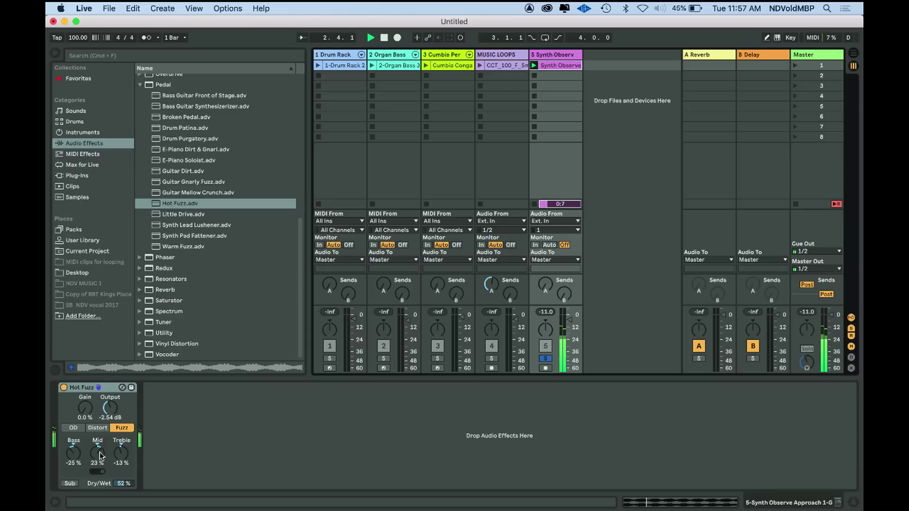
{"action": "left_click_drag", "start_coordinate": [85, 409], "coordinate": [85, 384]}
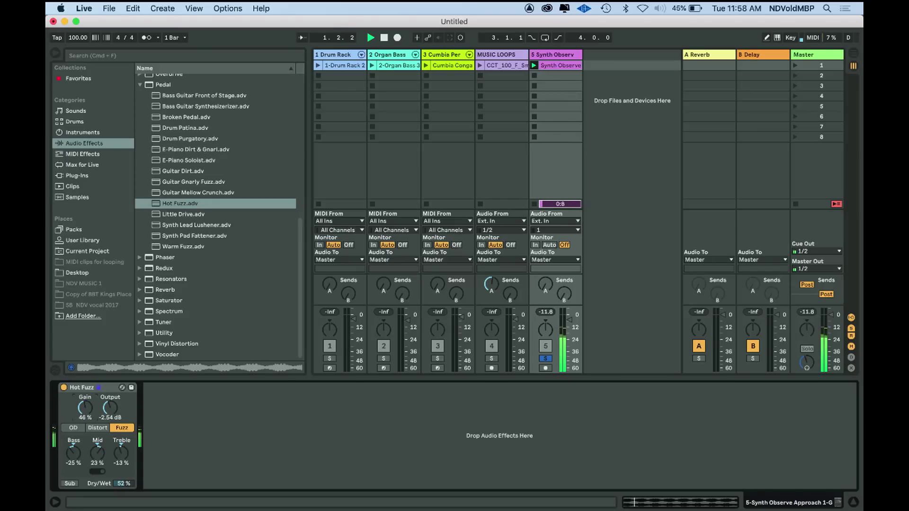
{"action": "key", "text": "space"}
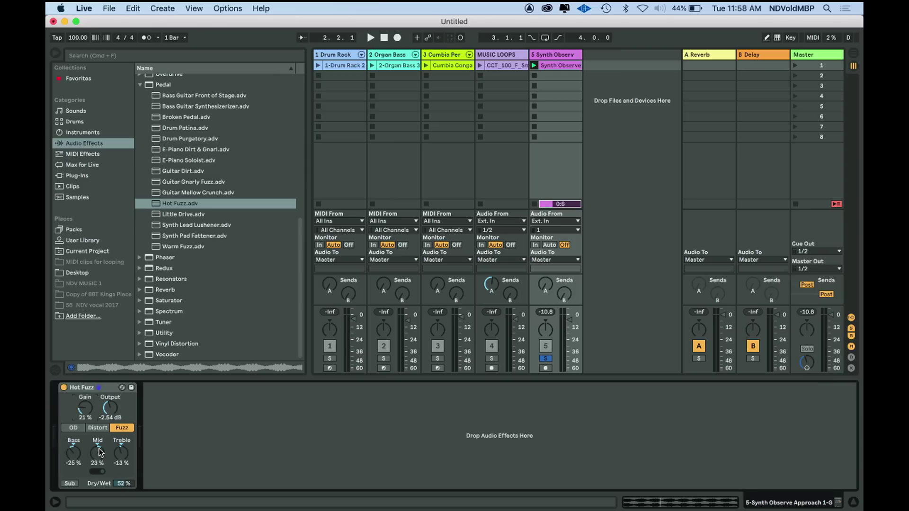
{"action": "key", "text": "space"}
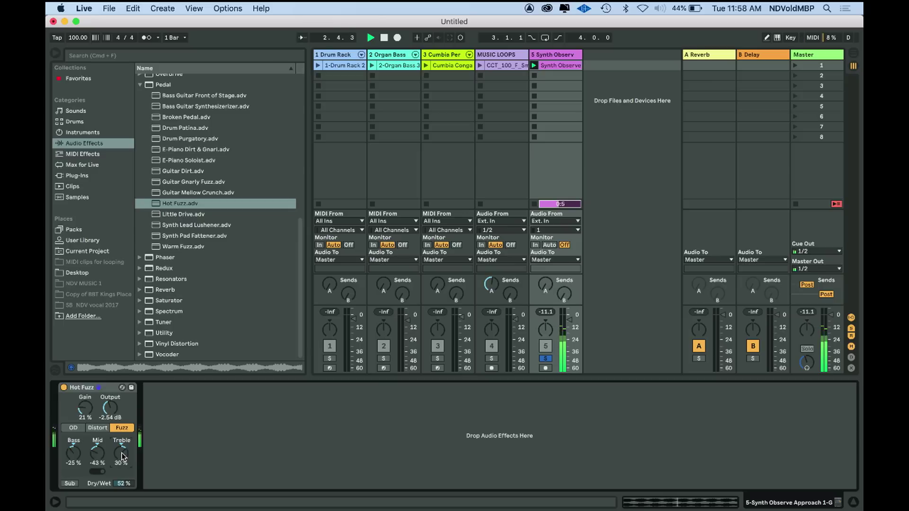
{"action": "left_click_drag", "start_coordinate": [123, 484], "coordinate": [124, 481]}
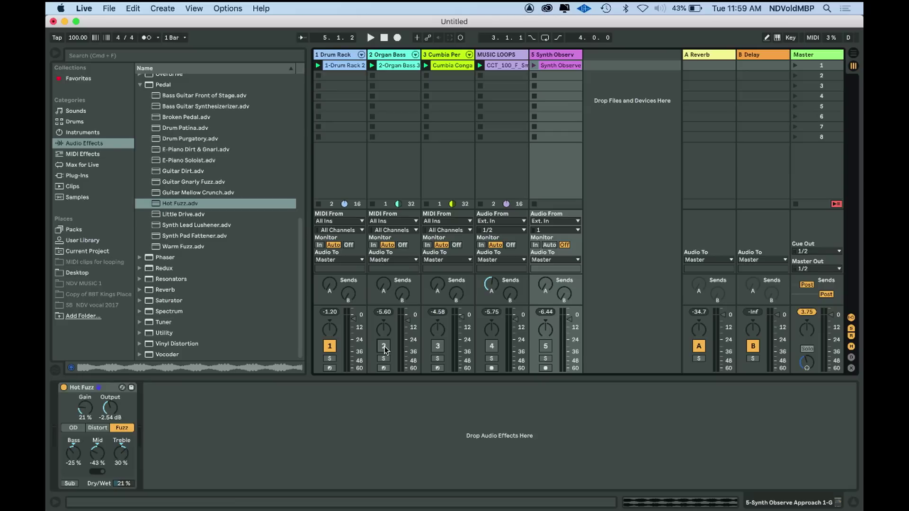
- Play the beat with only the Drum Rack audible, lower the Drum Rack's volume and recheck its level
{"action": "key", "text": "space"}
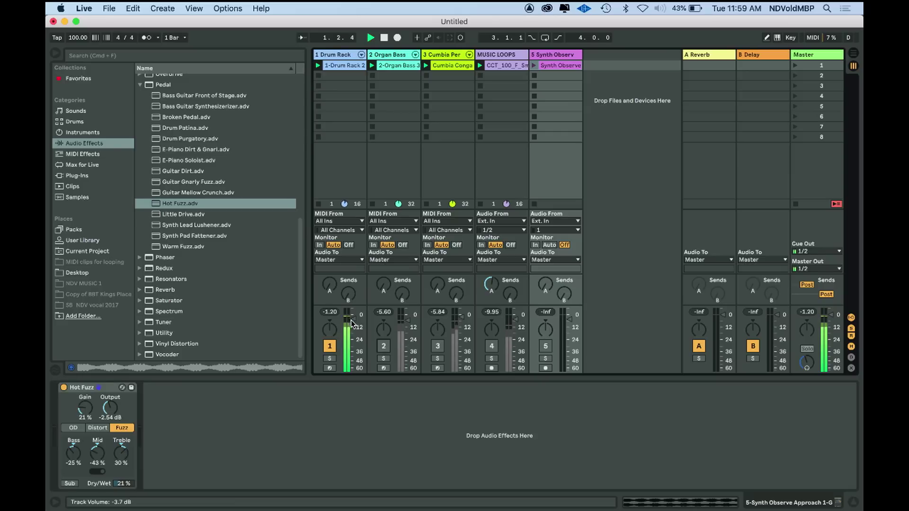
{"action": "left_click_drag", "start_coordinate": [353, 319], "coordinate": [354, 321]}
{"action": "key", "text": "space"}
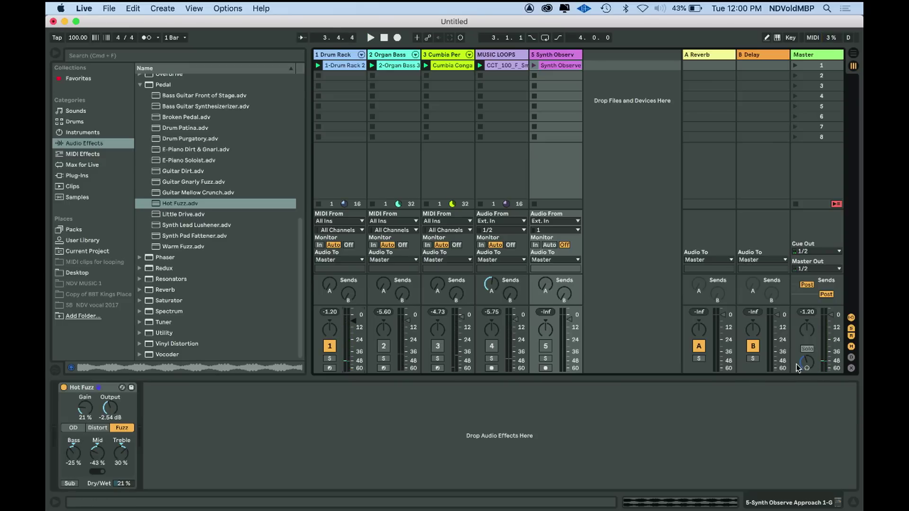
{"action": "key", "text": "space"}
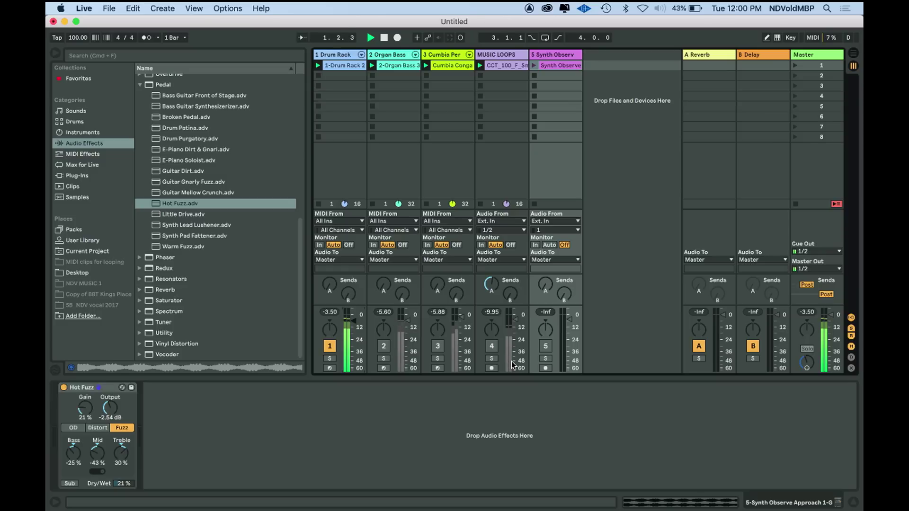
{"action": "left_click_drag", "start_coordinate": [512, 365], "coordinate": [481, 370]}
{"action": "key", "text": "space"}
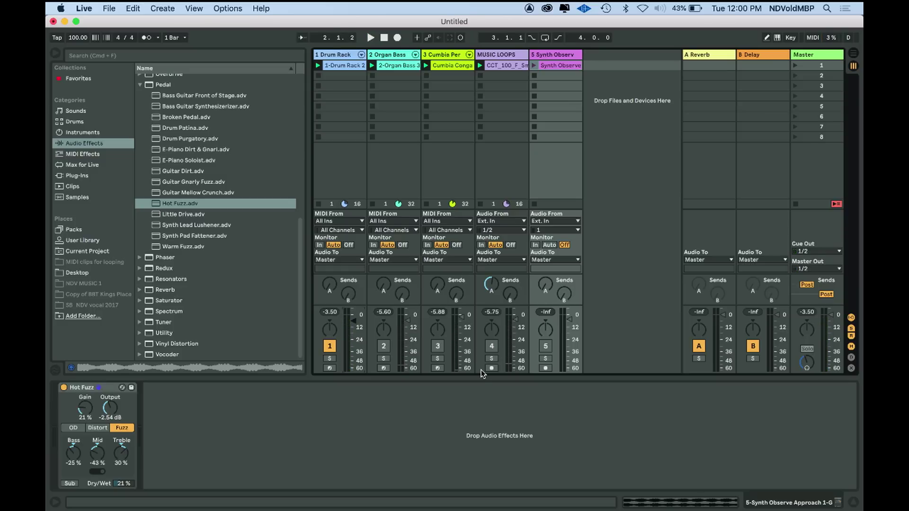
- Unmute the Cumbia Percussion track during playback and check its level against the Drum Rack
{"action": "key", "text": "space"}
{"action": "left_click", "coordinate": [437, 347]}
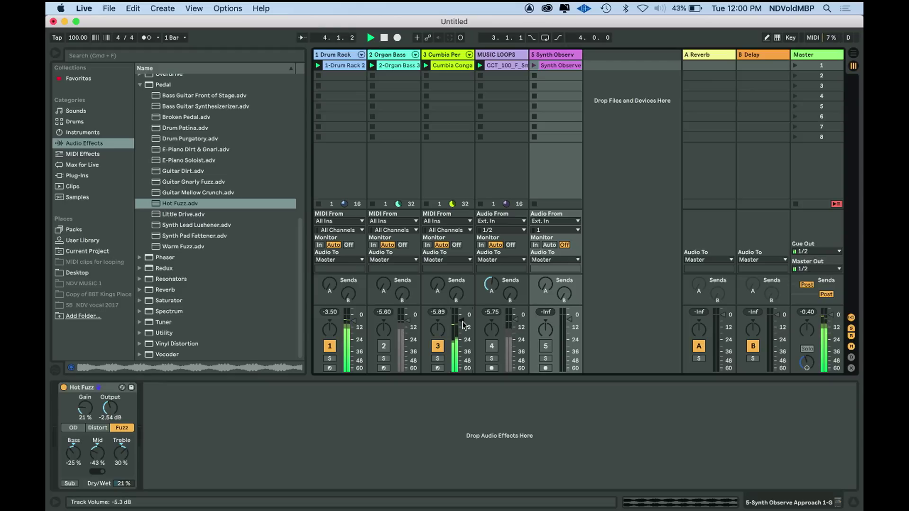
{"action": "key", "text": "space"}
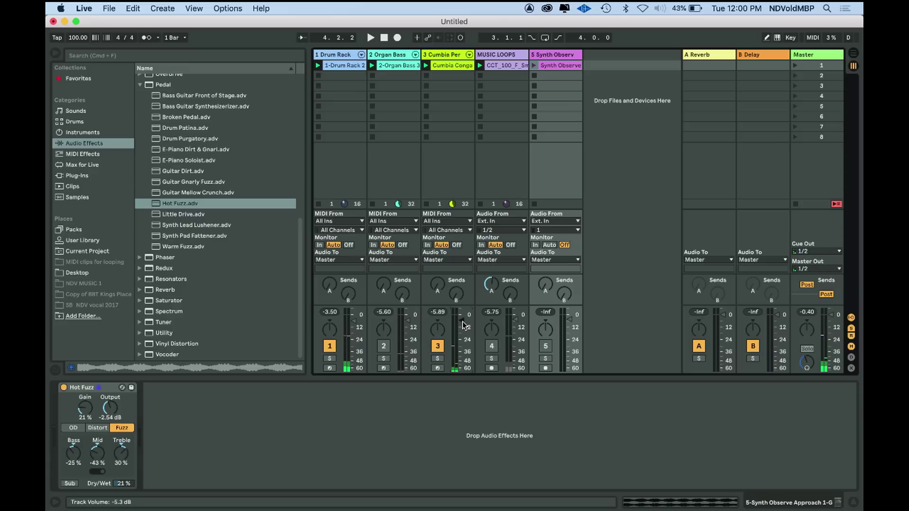
- Unmute the Organ Bass track, set its volume to -7.0 dB, and play the beat to check the balance with MUSIC LOOPS muted again at the end
{"action": "key", "text": "space"}
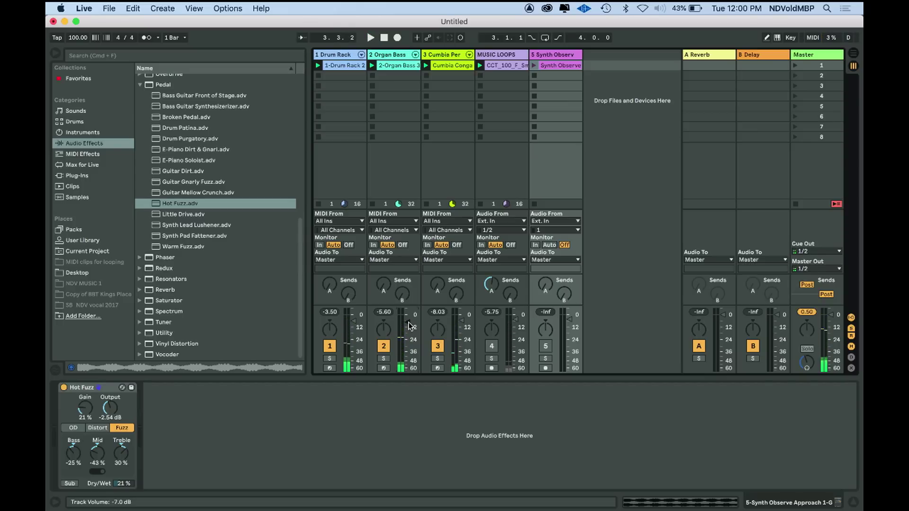
{"action": "key", "text": "space"}
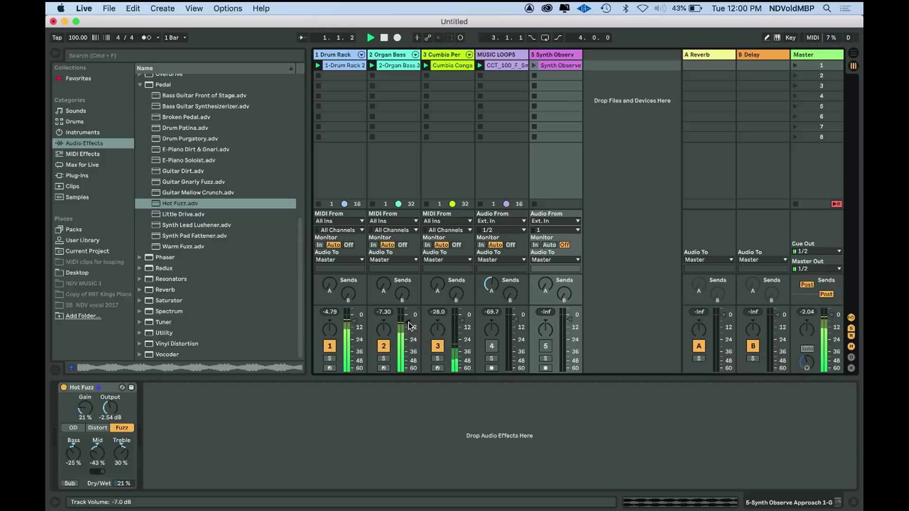
{"action": "left_click", "coordinate": [492, 347]}
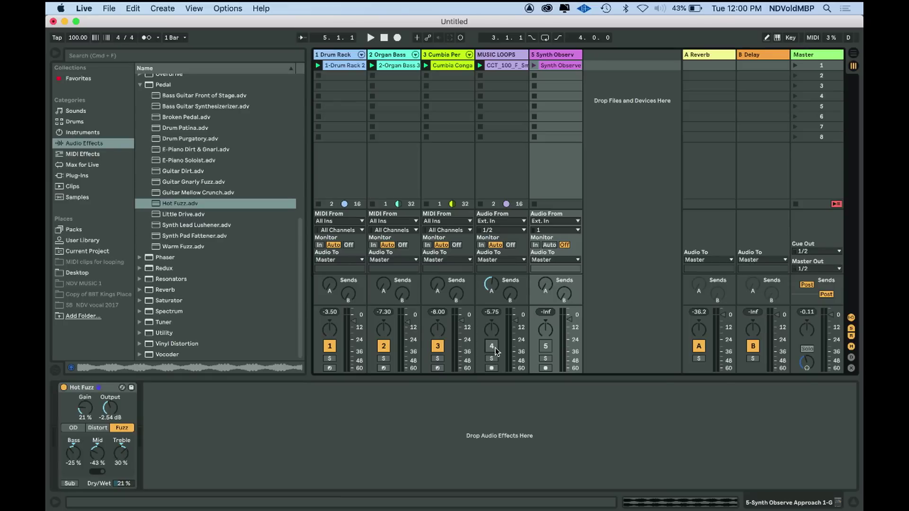
- Unmute Synth Observe, launch its clip with the track volume at -8.0 dB, and bring MUSIC LOOPS back in during playback
{"action": "key", "text": "space"}
{"action": "left_click", "coordinate": [546, 346]}
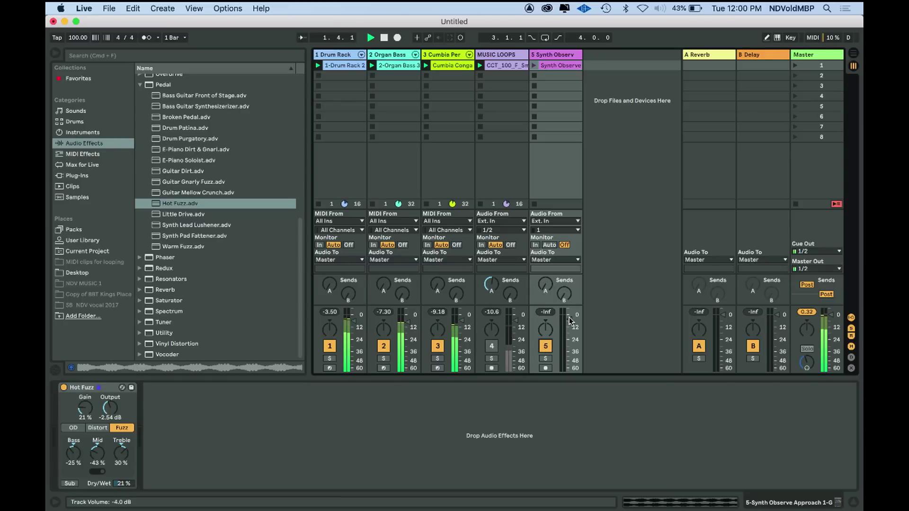
{"action": "left_click", "coordinate": [534, 66]}
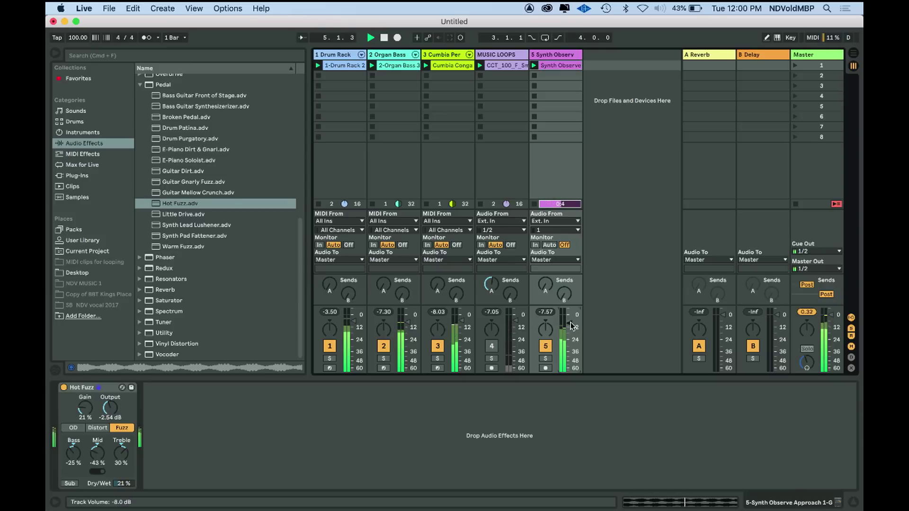
{"action": "key", "text": "space"}
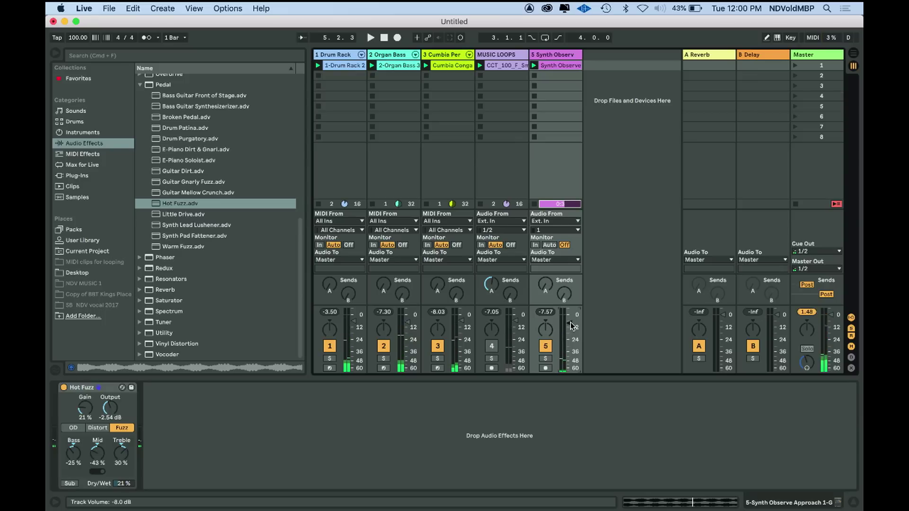
{"action": "key", "text": "space"}
{"action": "left_click", "coordinate": [492, 346]}
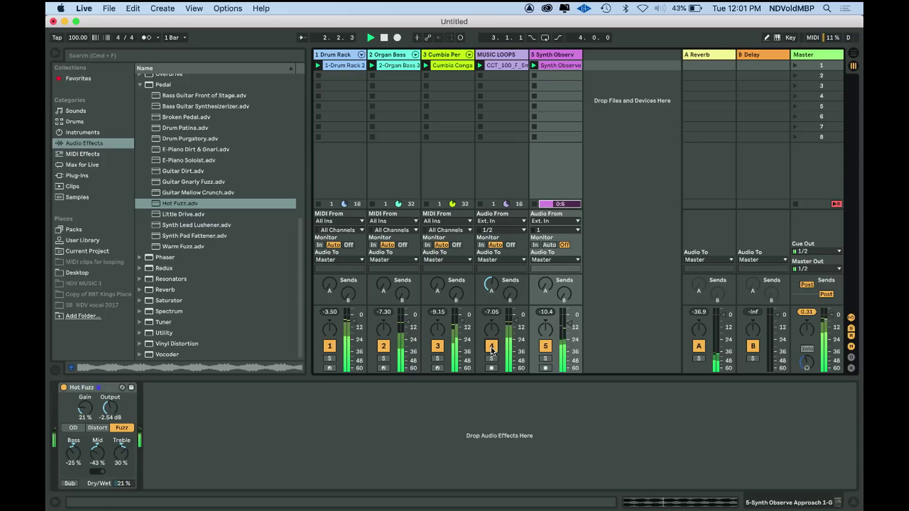